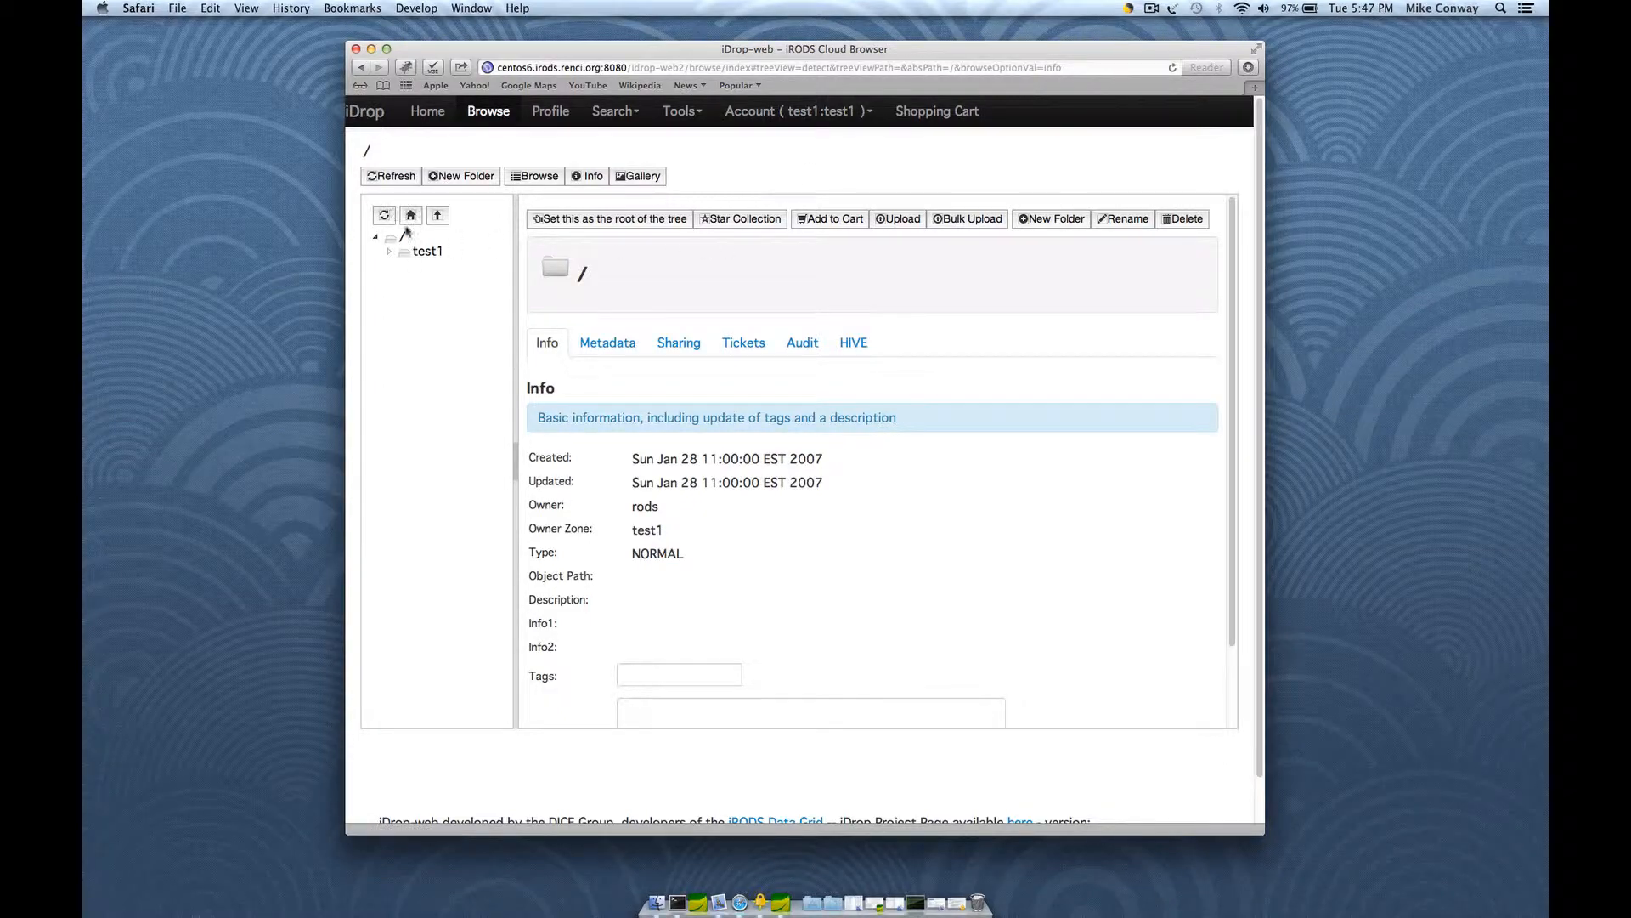
Step: Open SymondsTattersalldata2.doc from the dfcDemo/bird_bill_study collection under the home directory and review its basic information
click(412, 216)
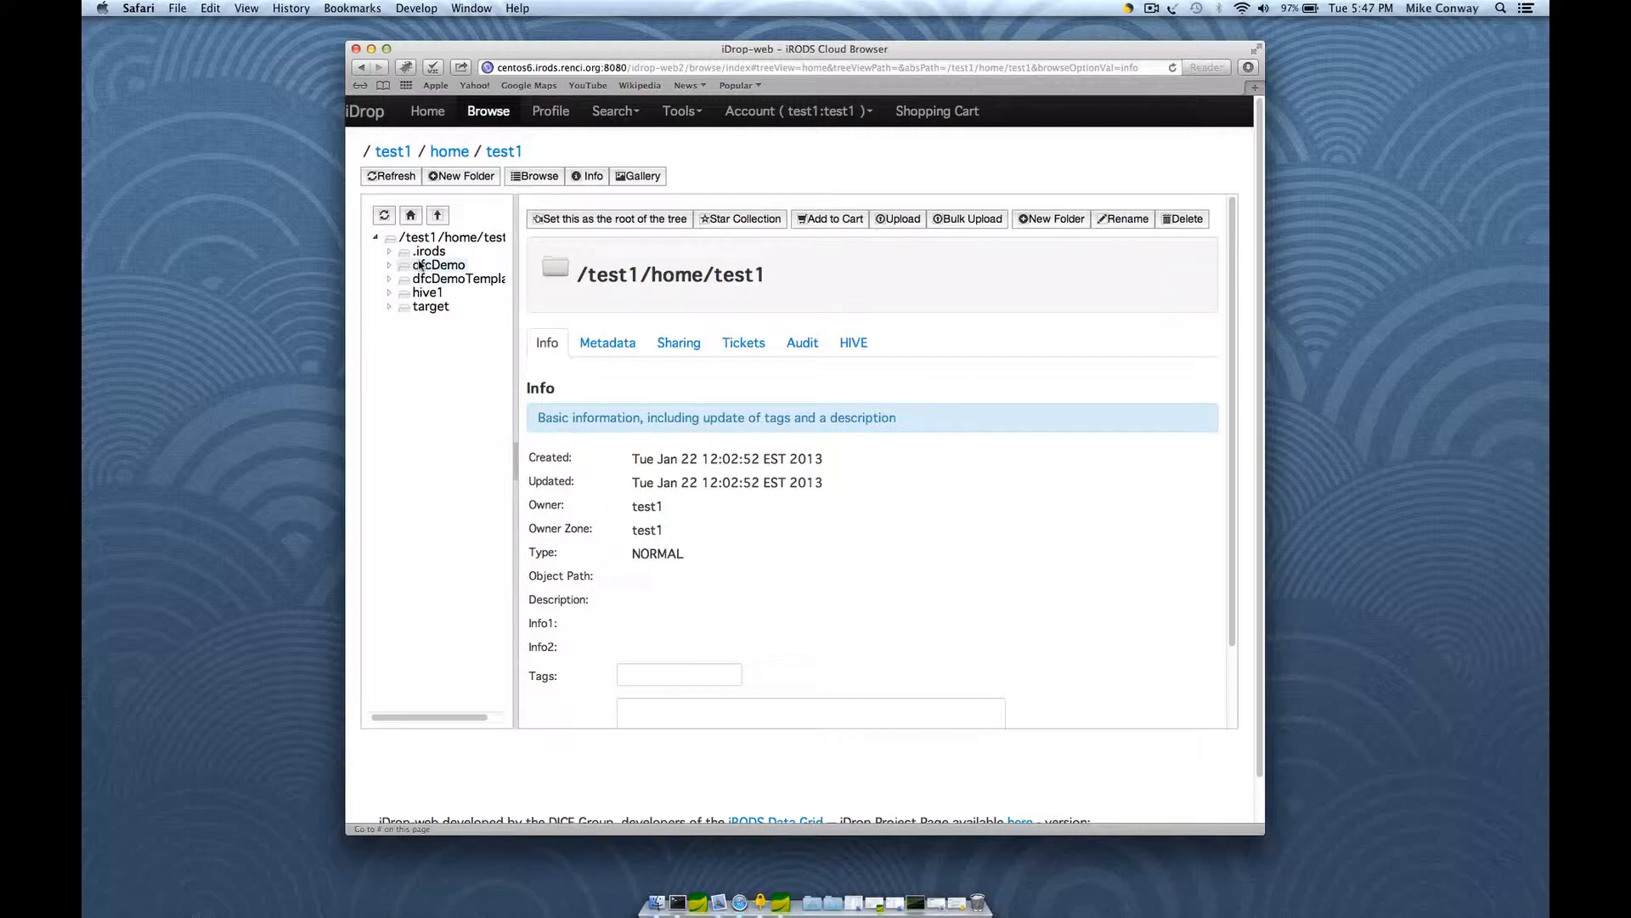
click(421, 266)
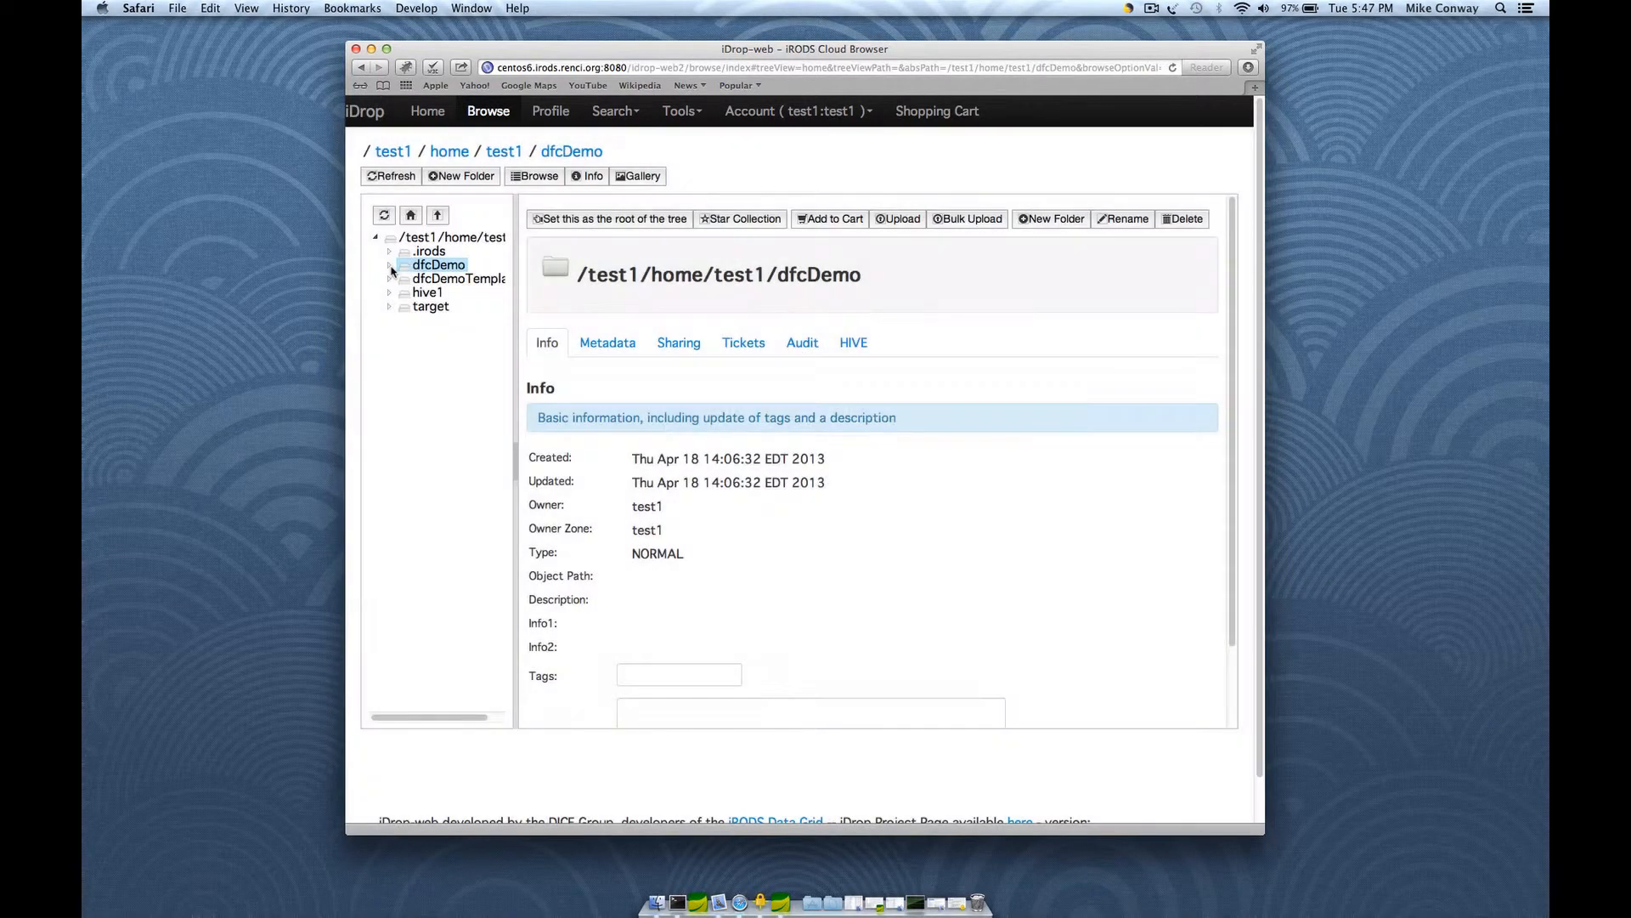
click(390, 266)
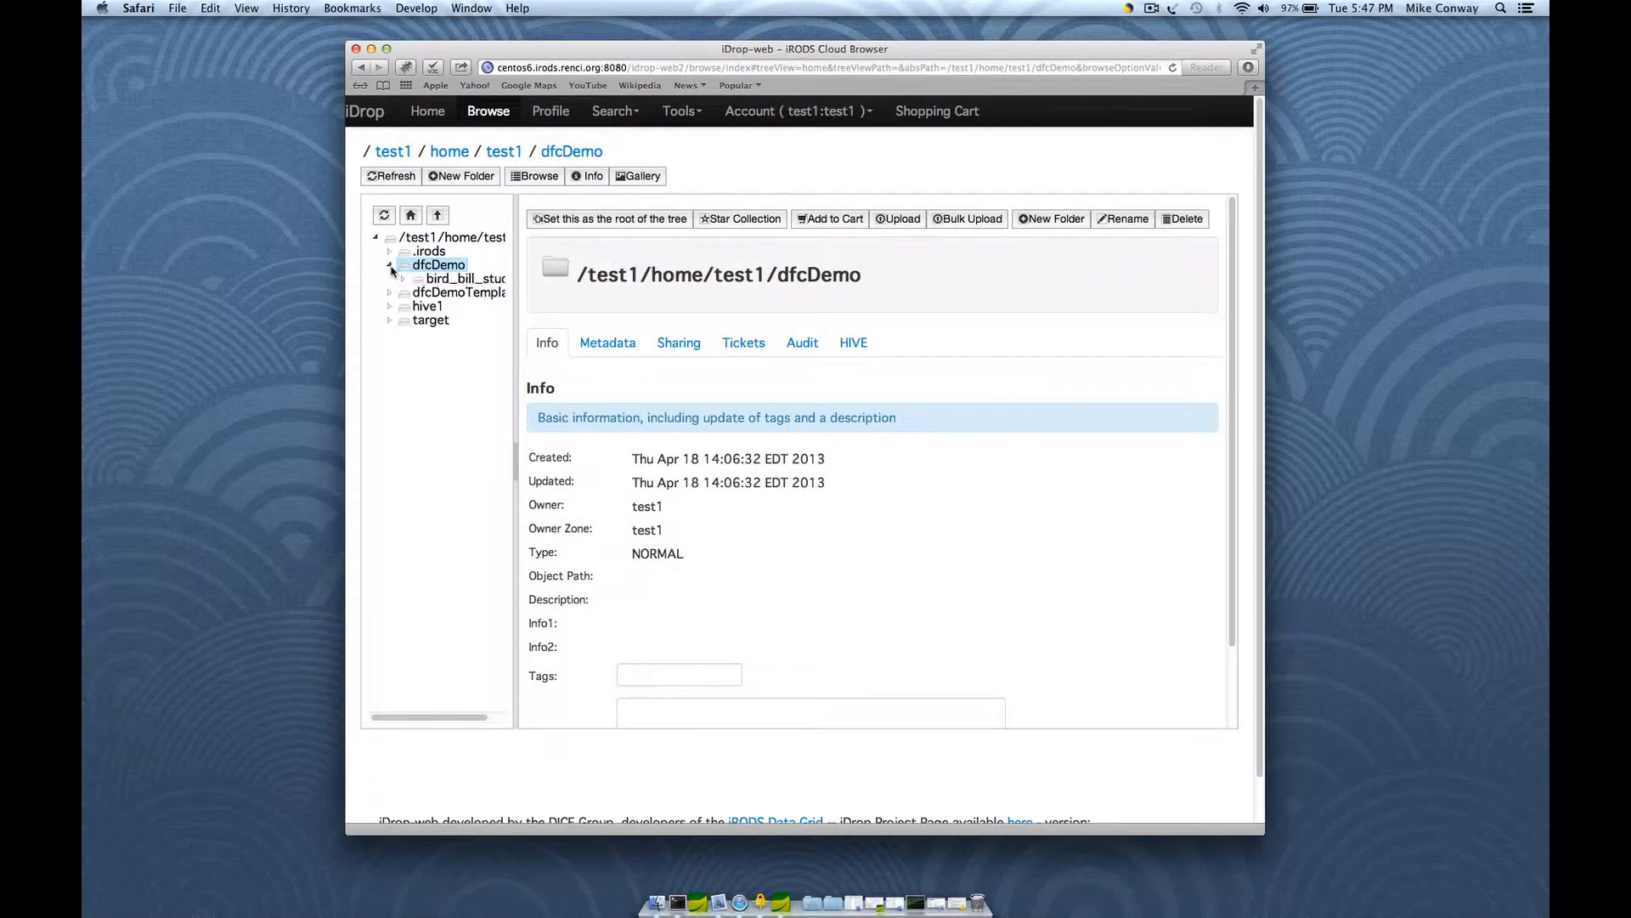
click(404, 280)
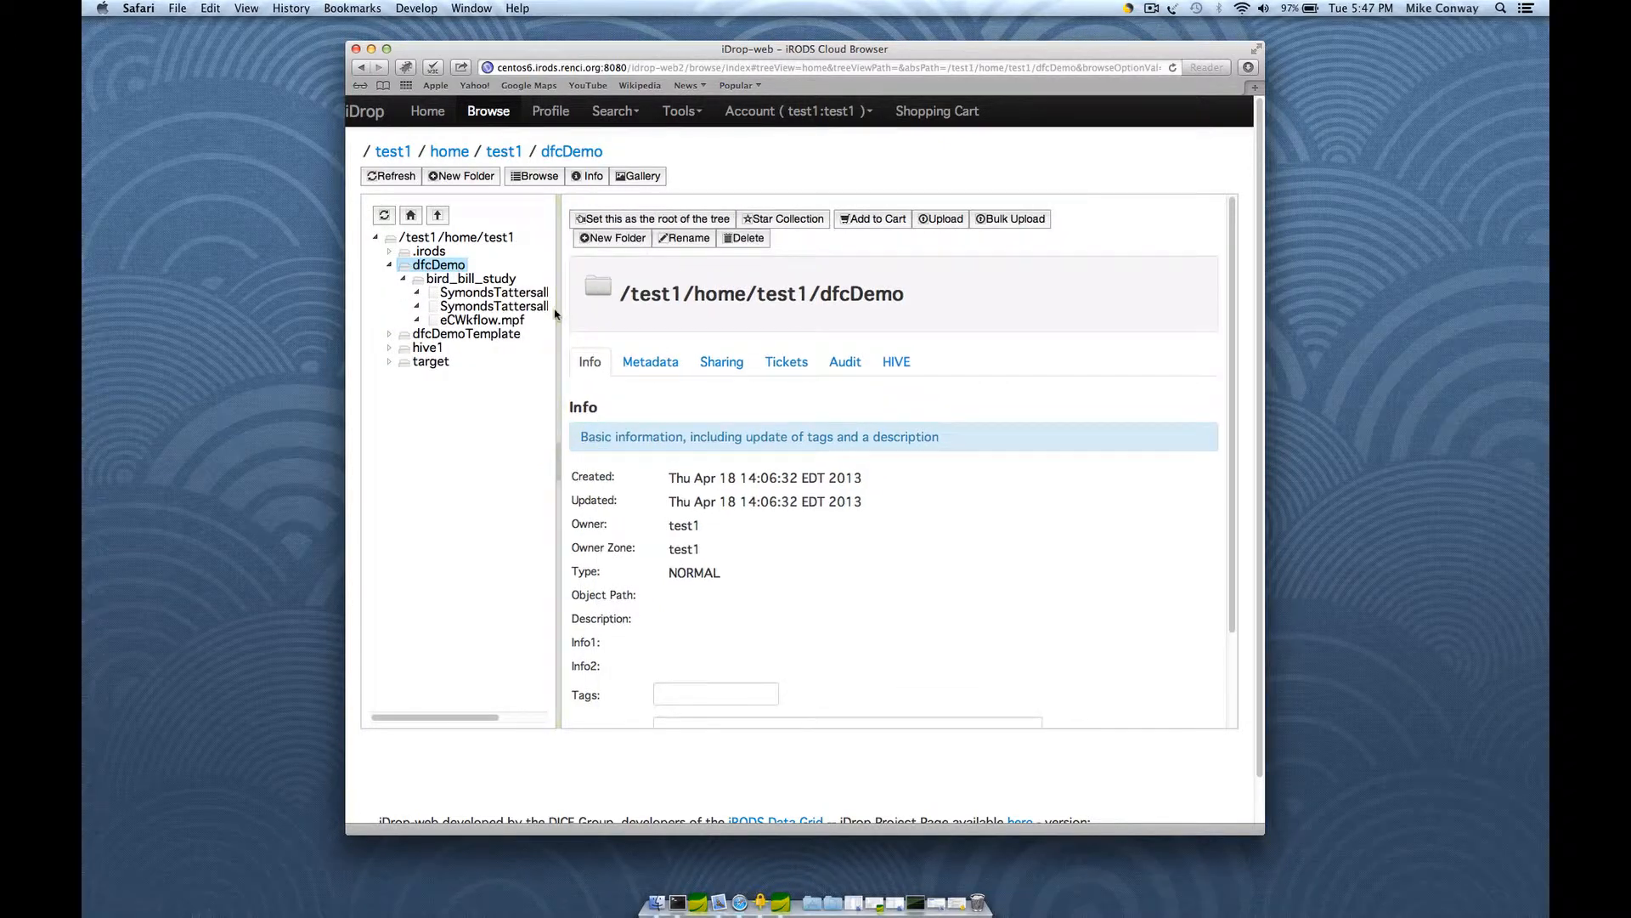
click(473, 308)
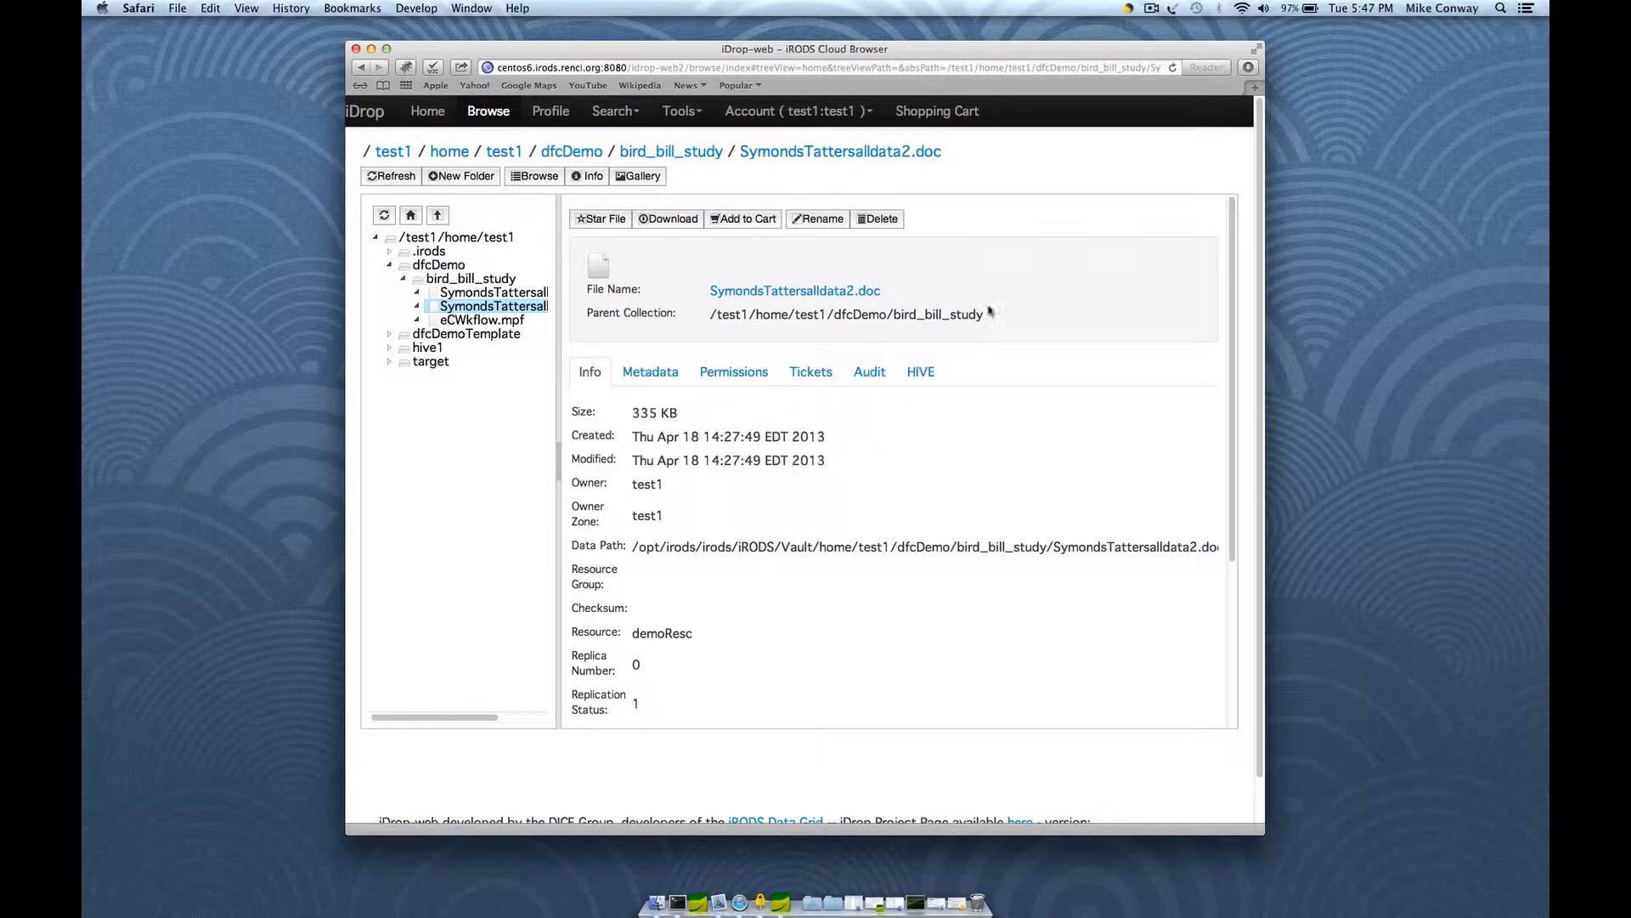
scroll(837, 459, down, 5)
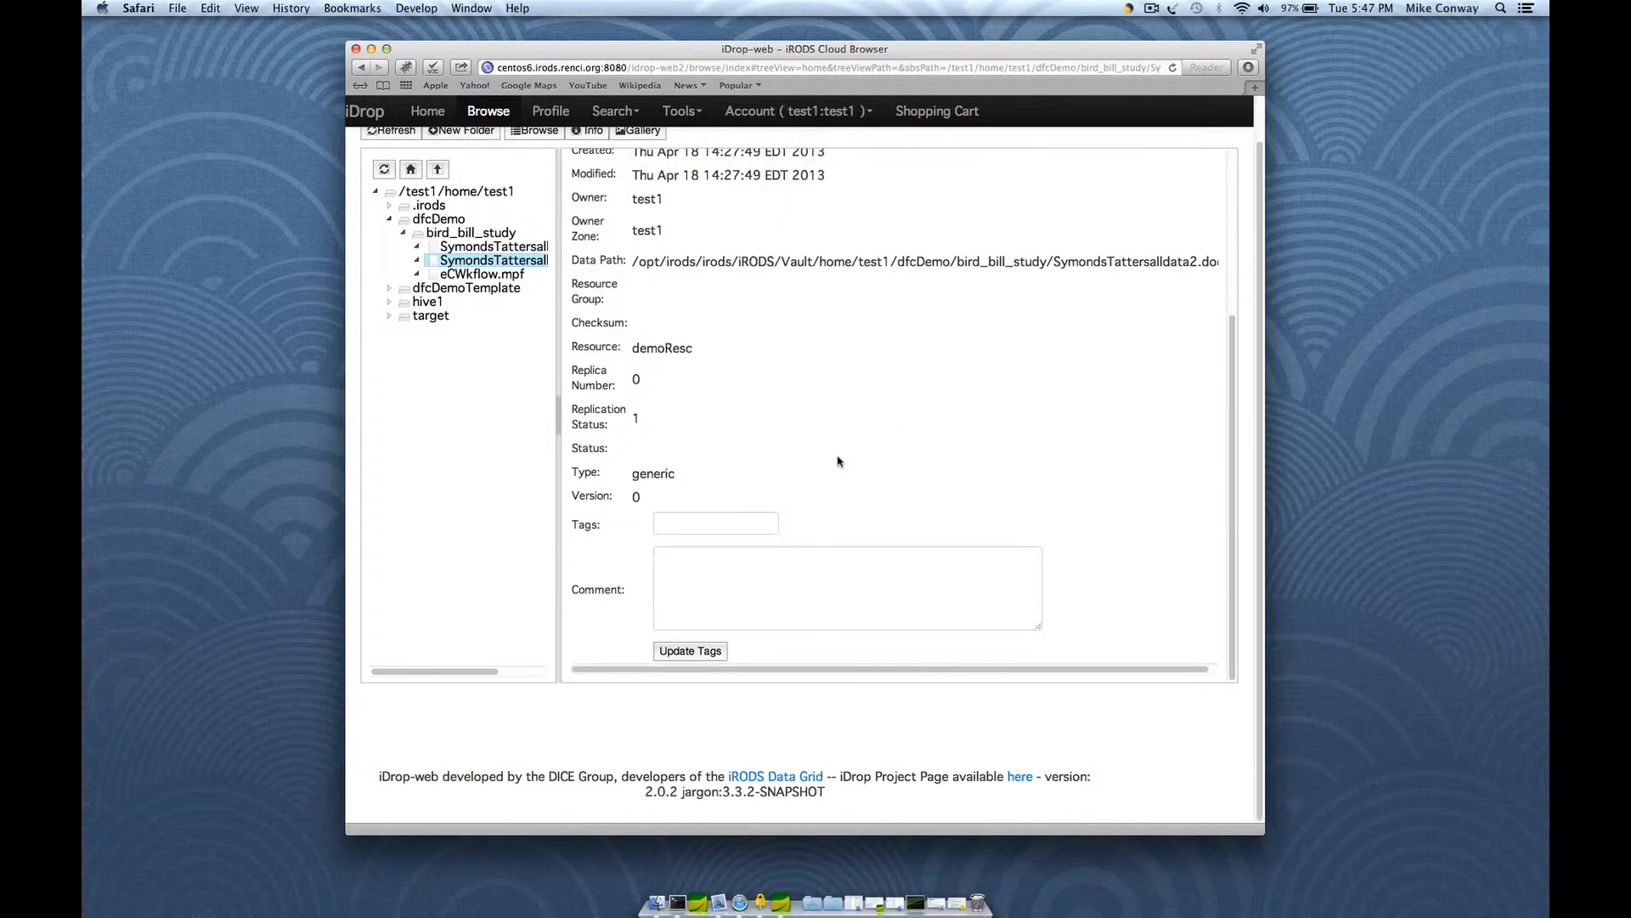
scroll(842, 463, up, 5)
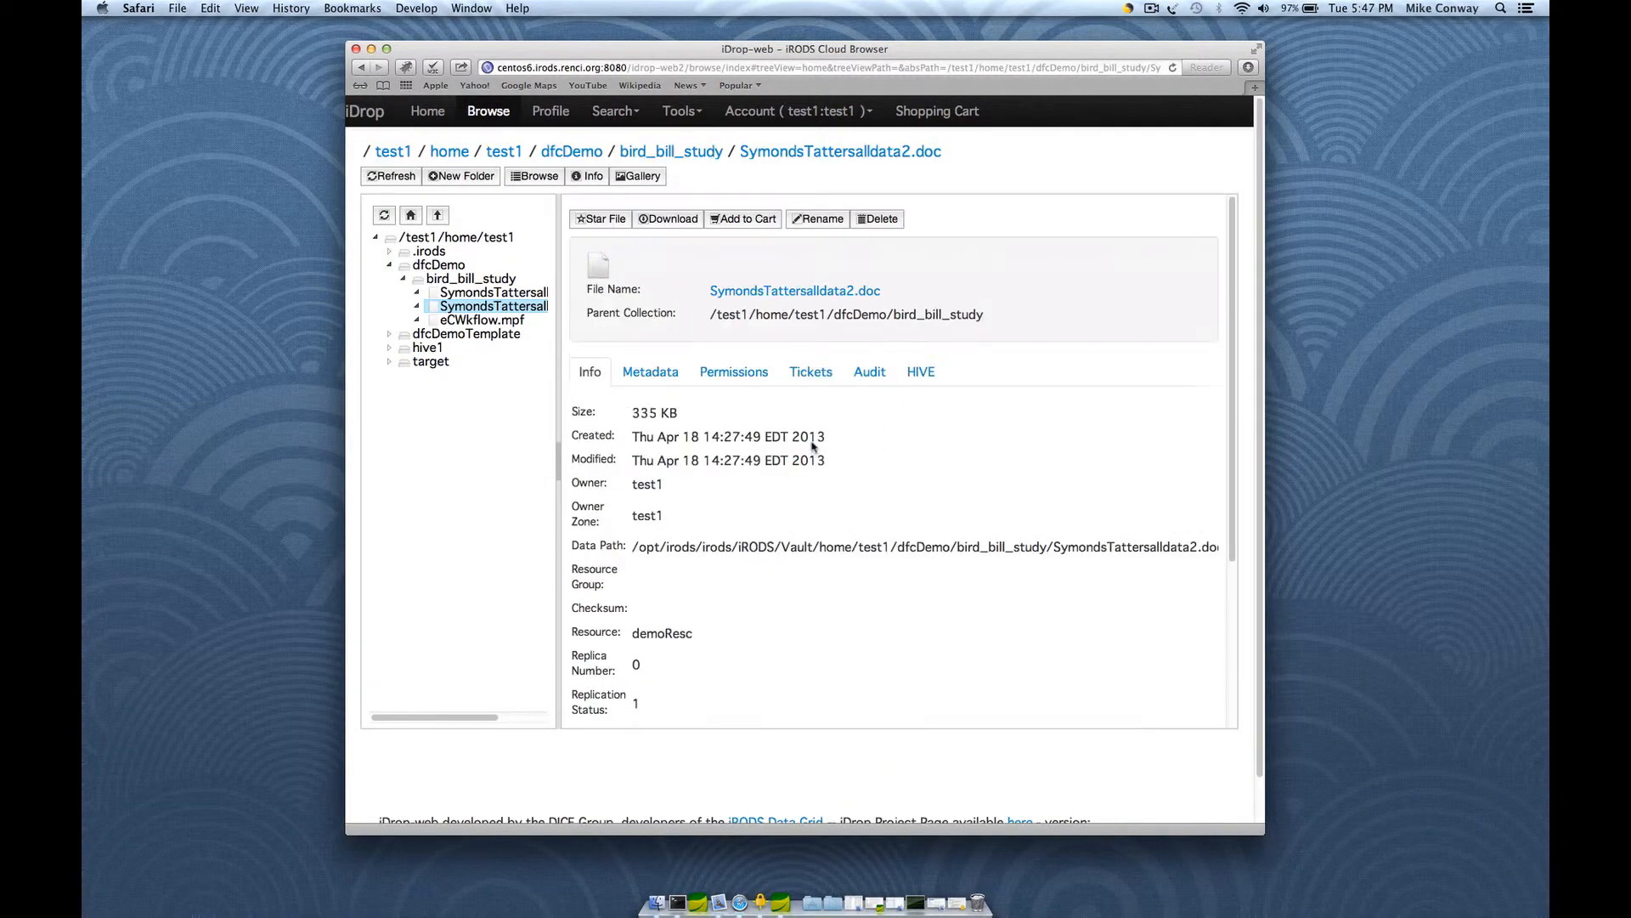
Step: Open the file's HIVE view and enable the agrovoc vocabulary
click(919, 376)
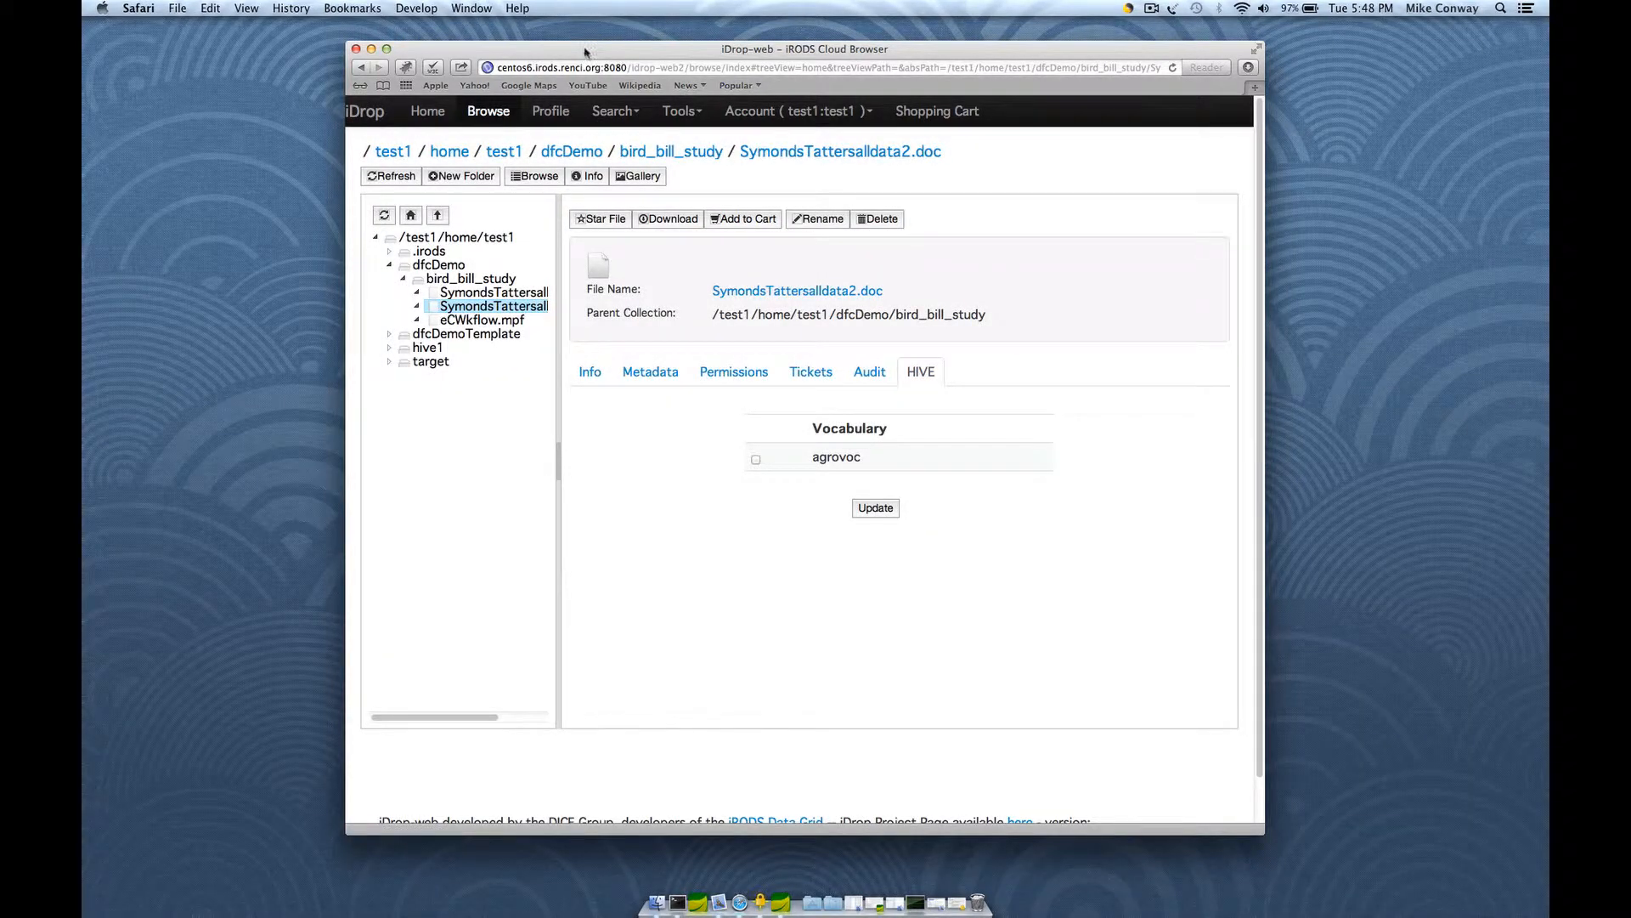
drag(585, 53, 535, 42)
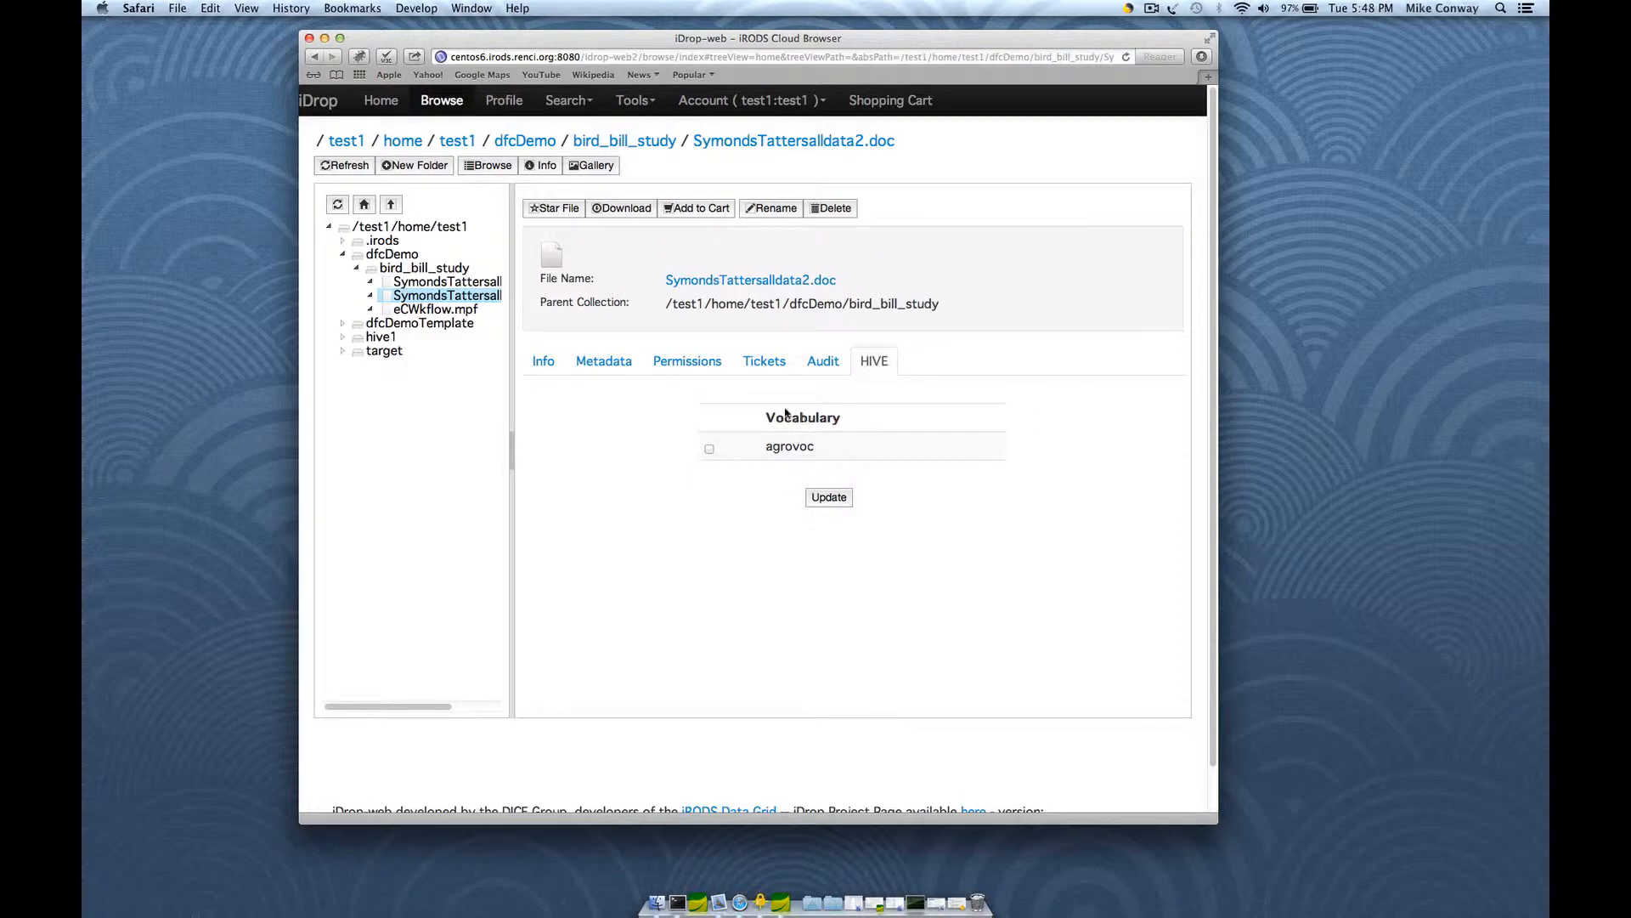
click(709, 450)
click(823, 497)
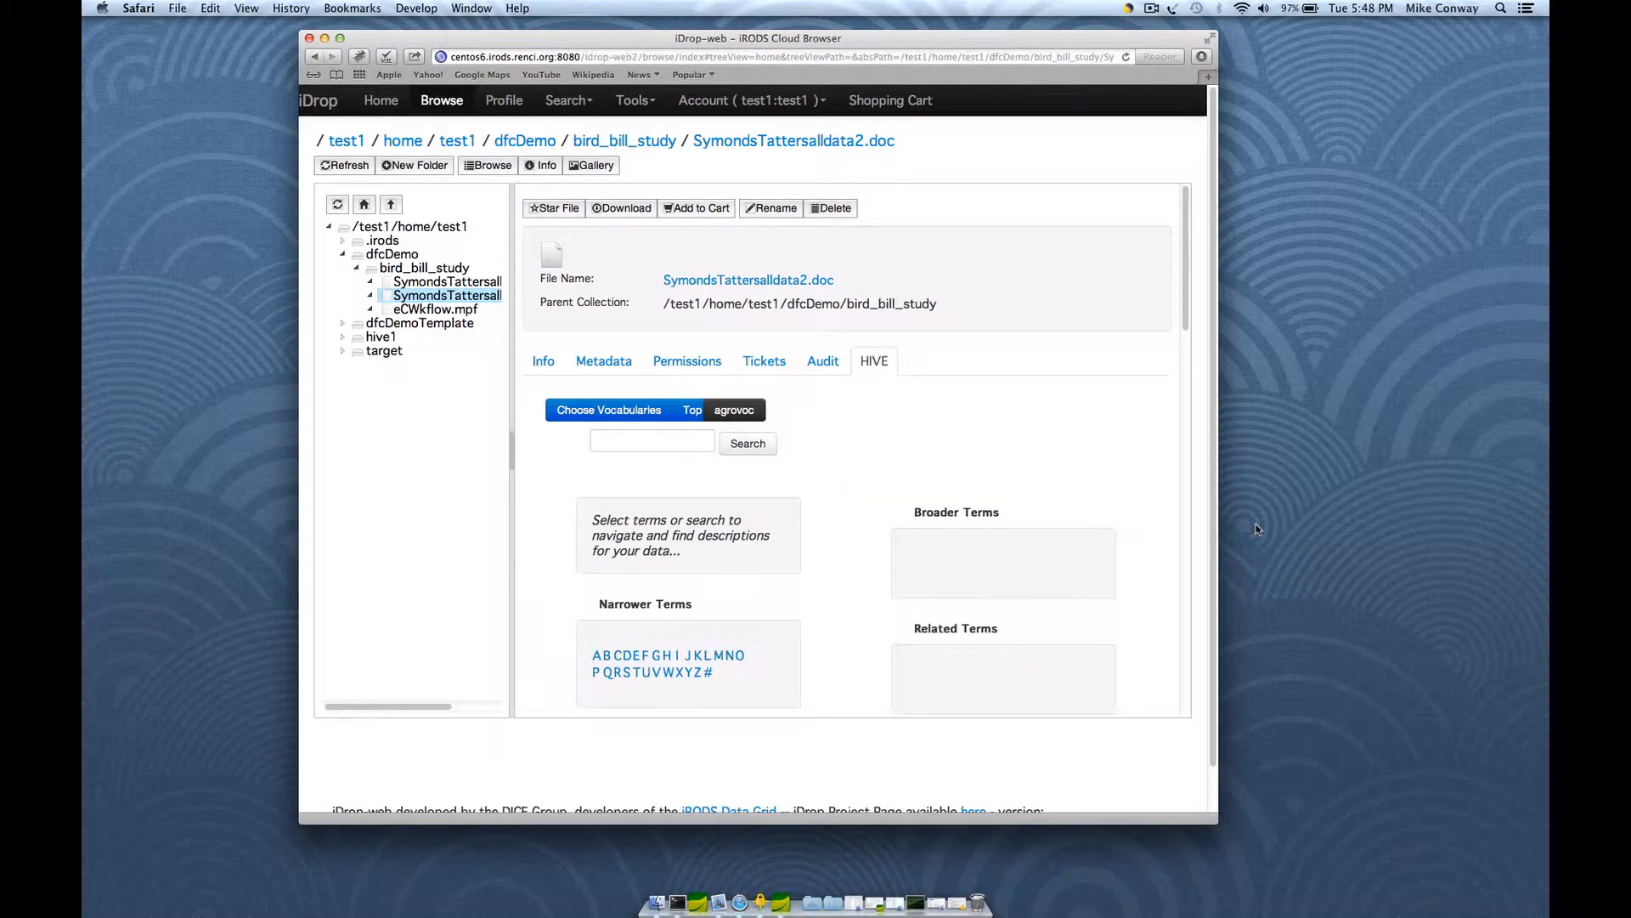
Step: Enlarge the browser window and examine the agrovoc search, alphabetical index and narrower, broader and related term areas
scroll(1120, 486, down, 5)
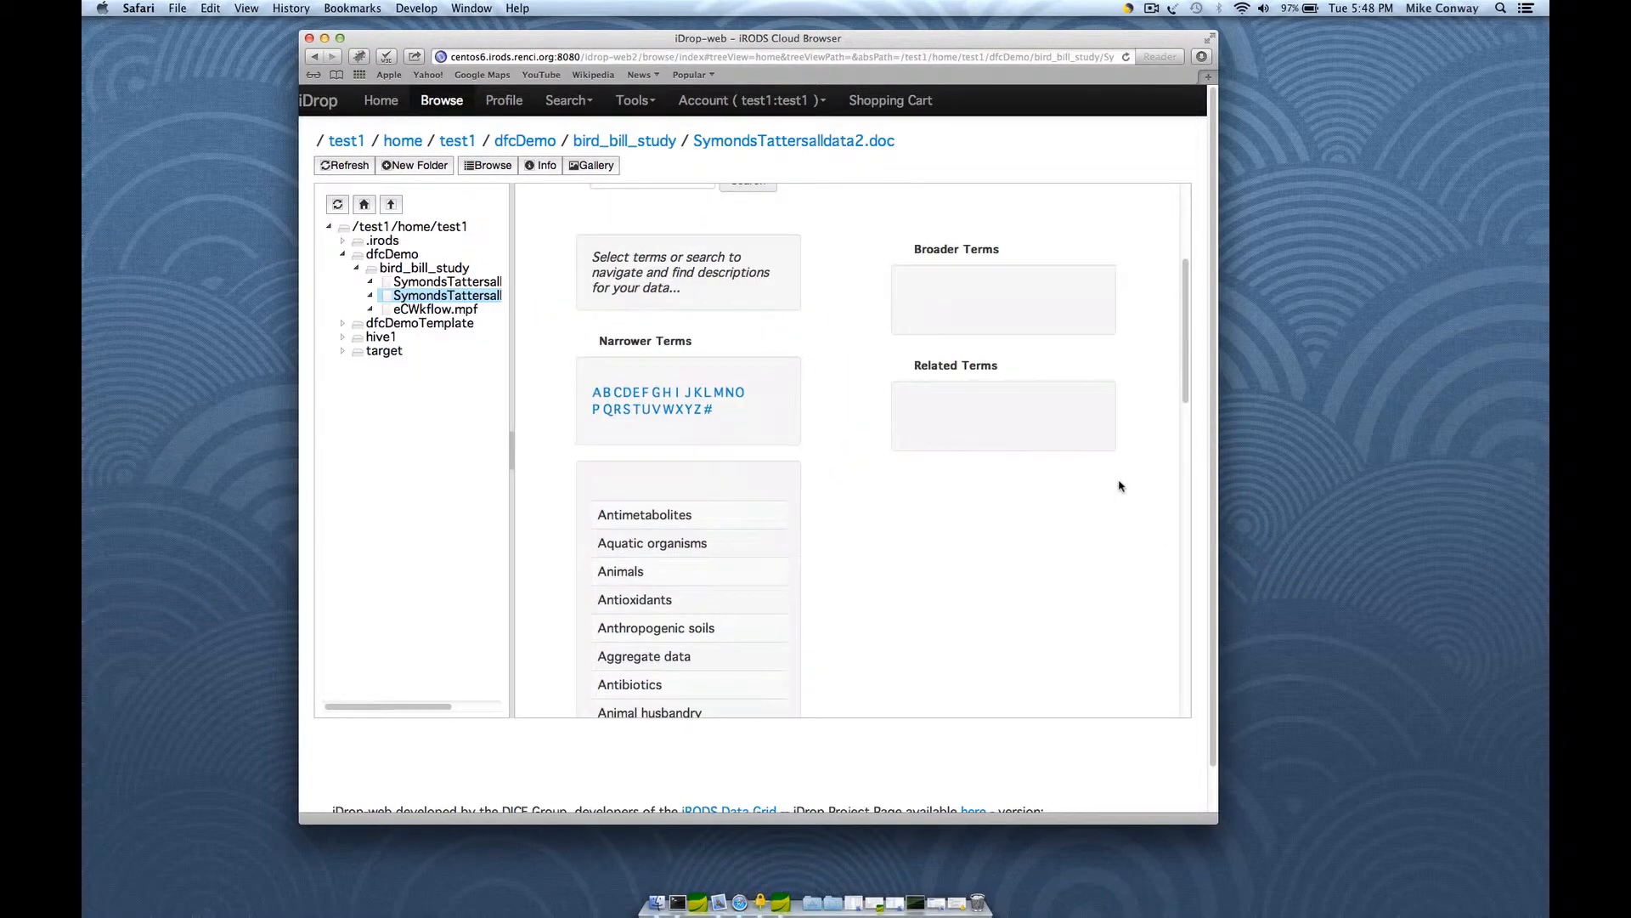
scroll(1118, 481, up, 4)
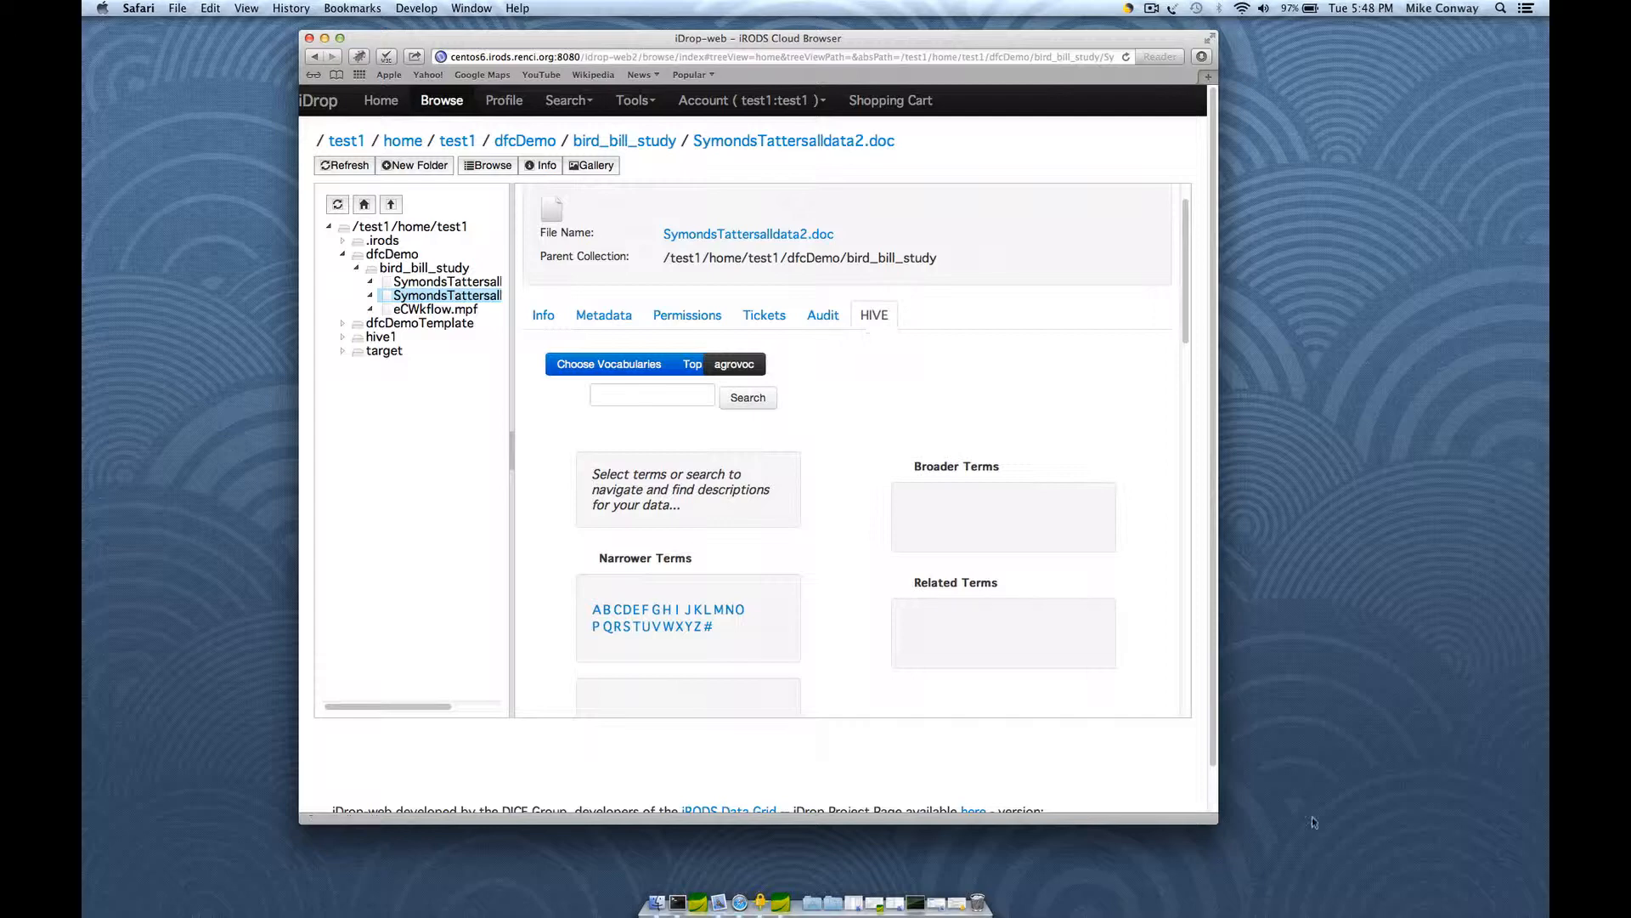
drag(1214, 820, 1352, 856)
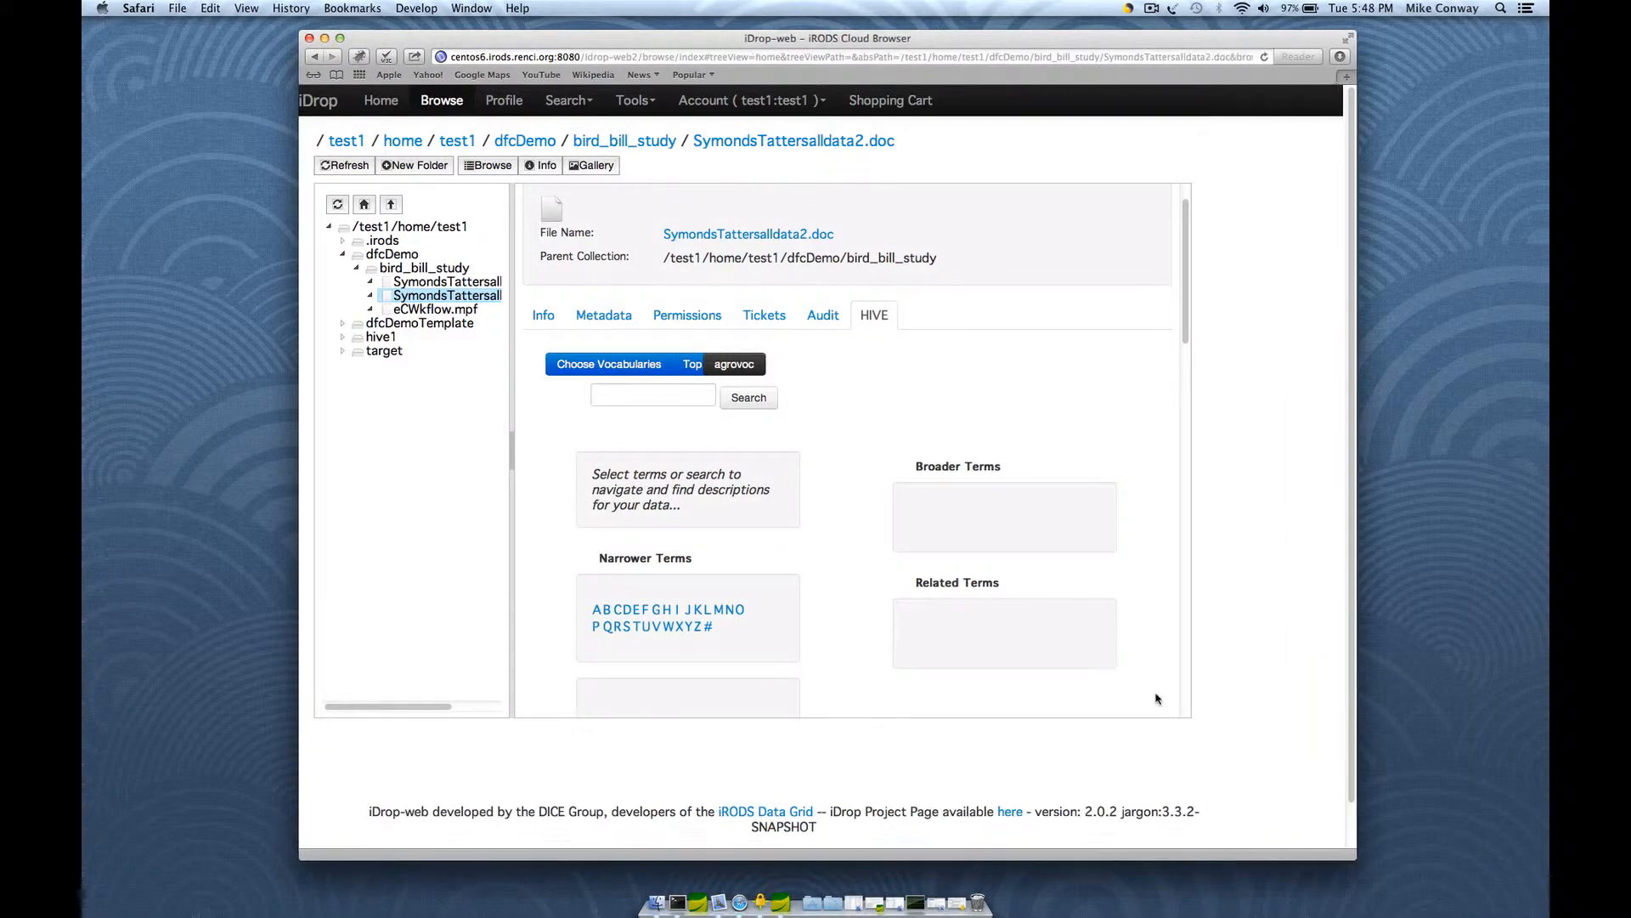
scroll(1028, 447, down, 3)
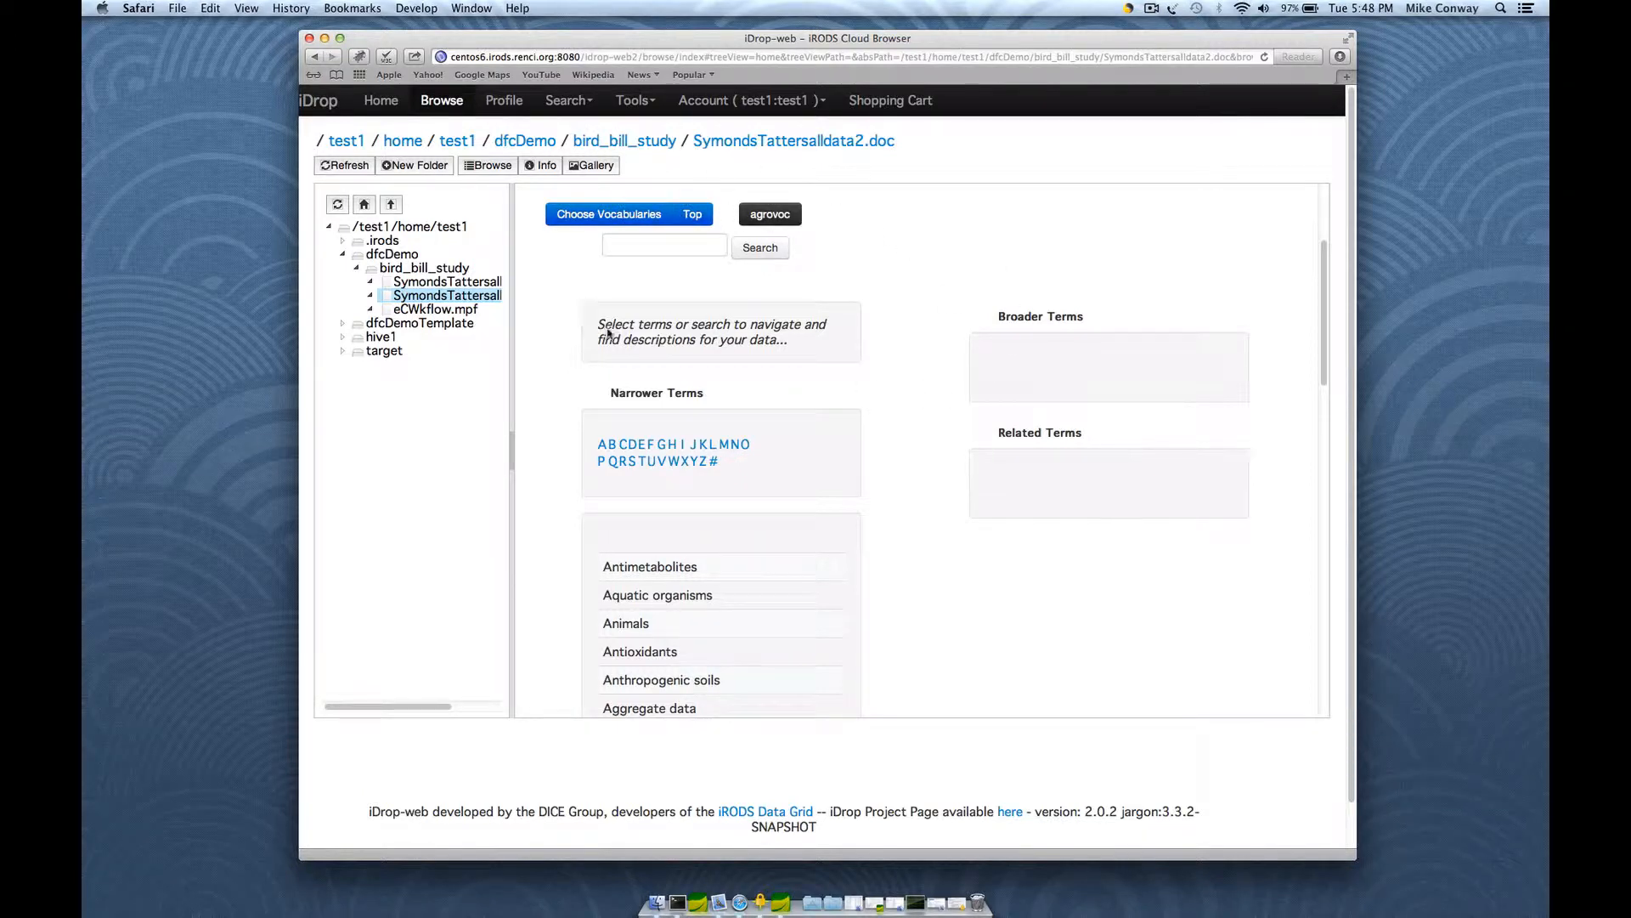
drag(599, 323, 818, 345)
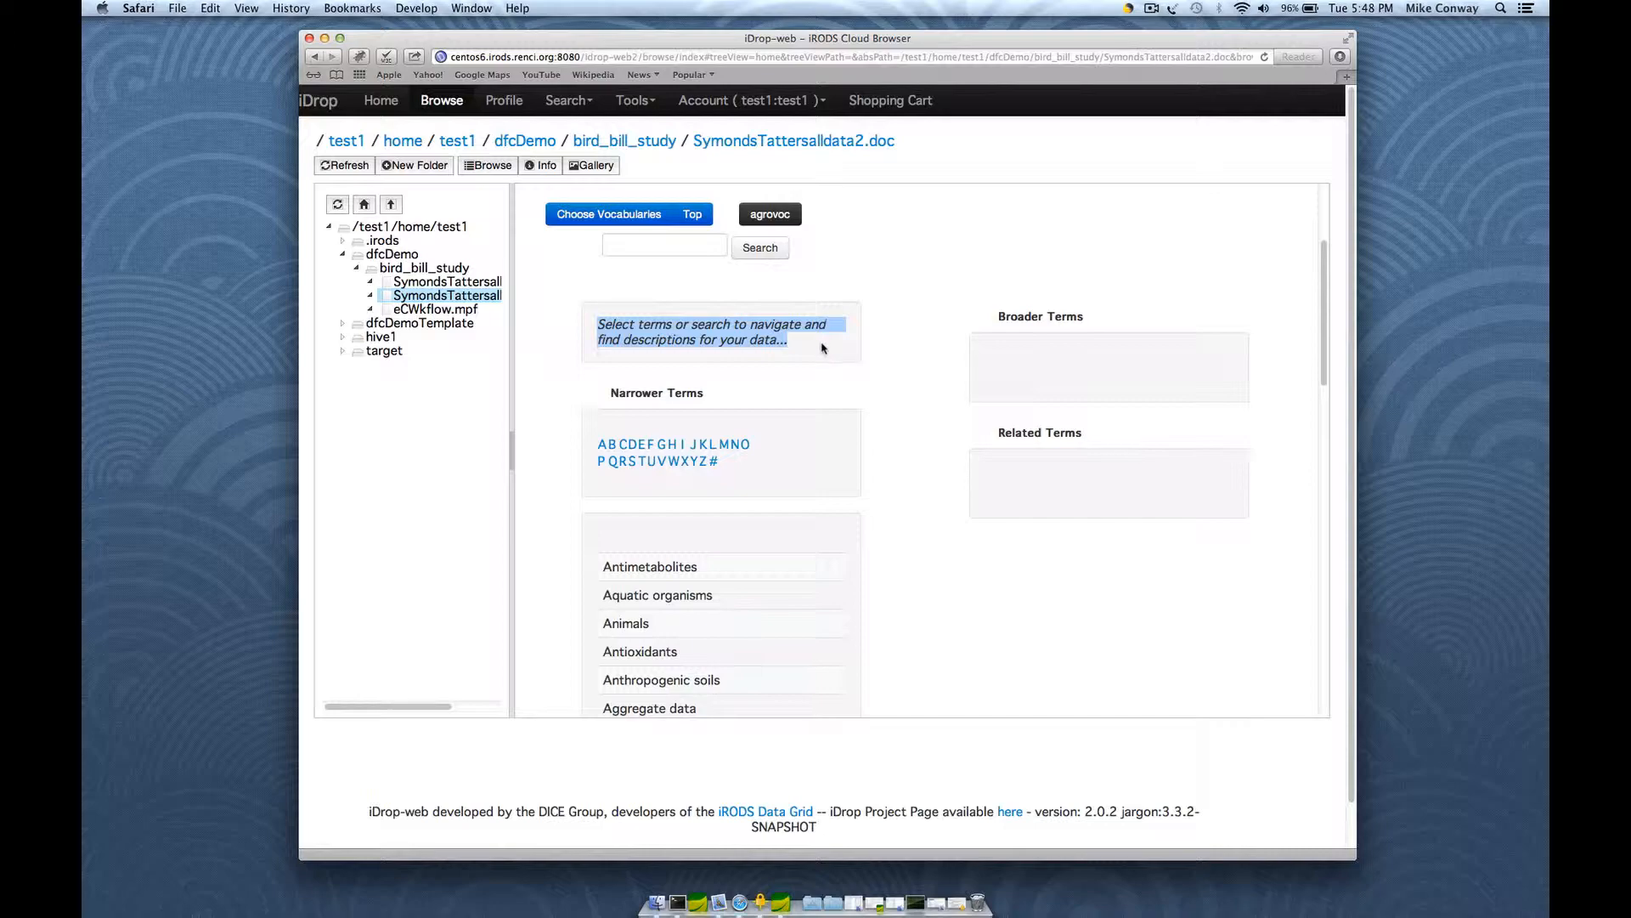
click(954, 374)
scroll(822, 377, down, 3)
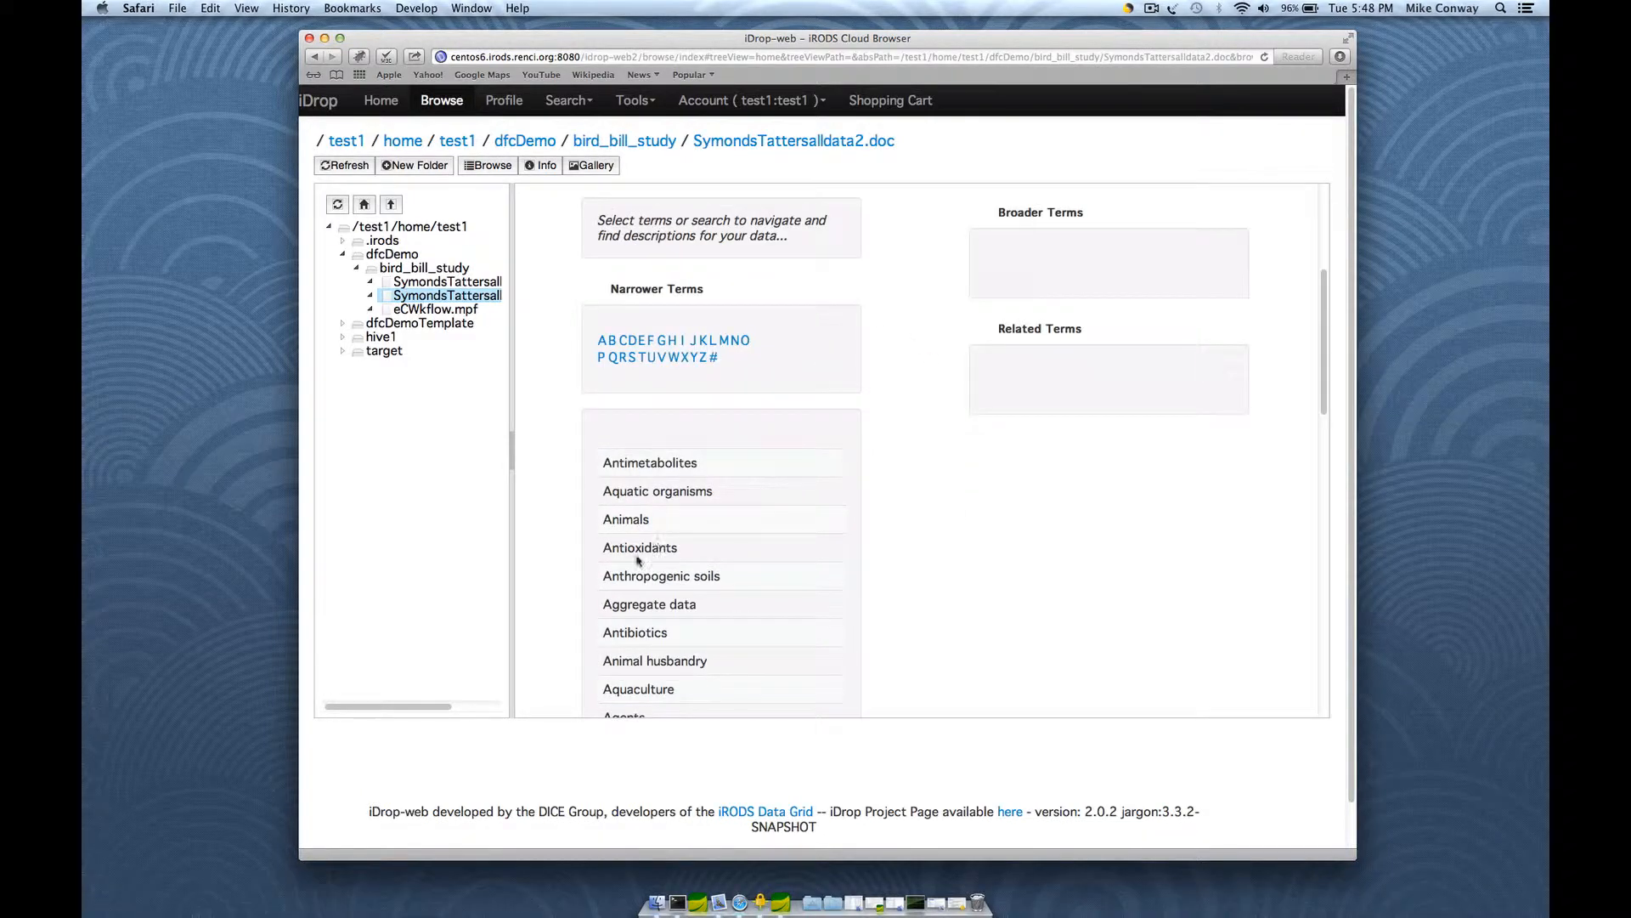
scroll(663, 561, down, 10)
scroll(824, 480, up, 15)
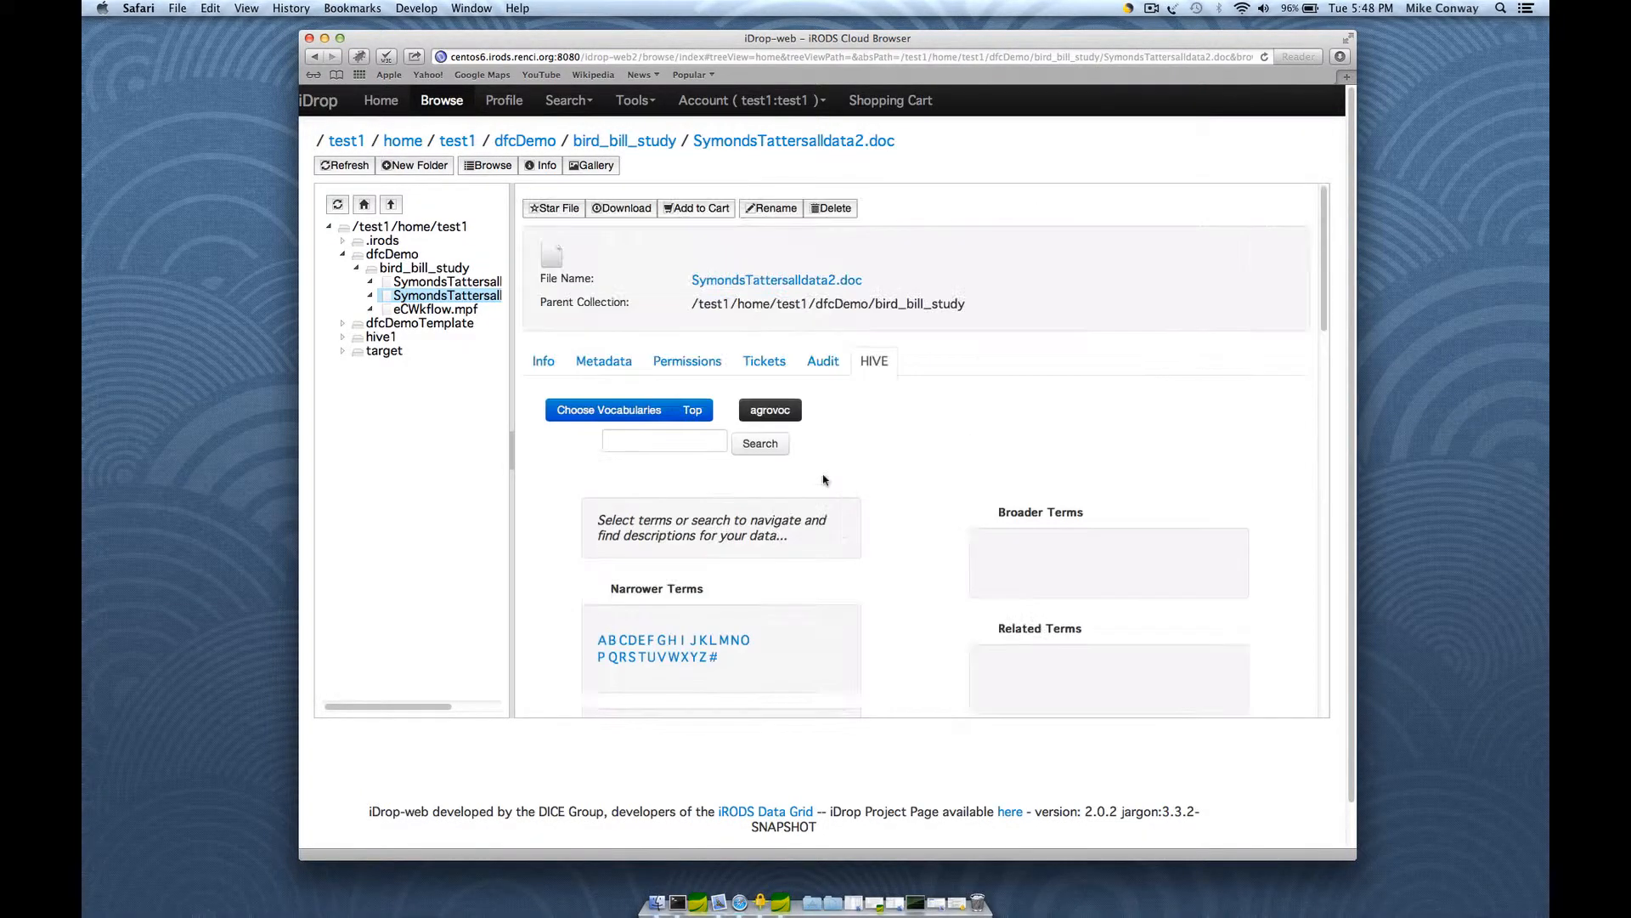
scroll(1058, 522, down, 3)
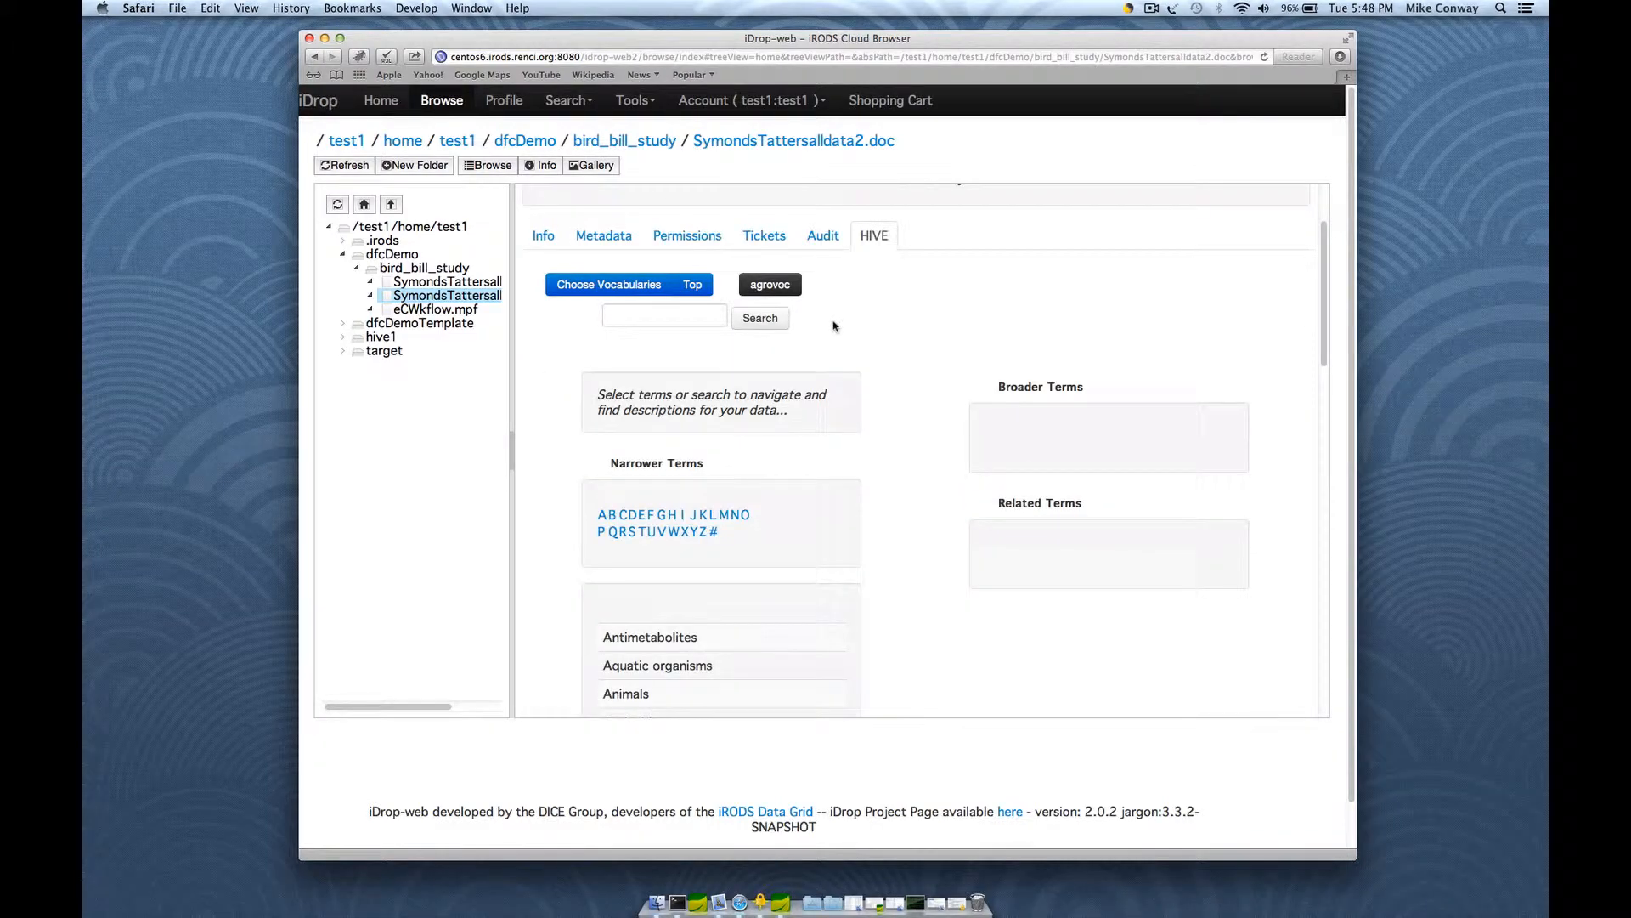
Step: Navigate the agrovoc terms under D from Dormancy through Biological rhythms to the related term Life cycle
click(631, 514)
scroll(939, 544, down, 5)
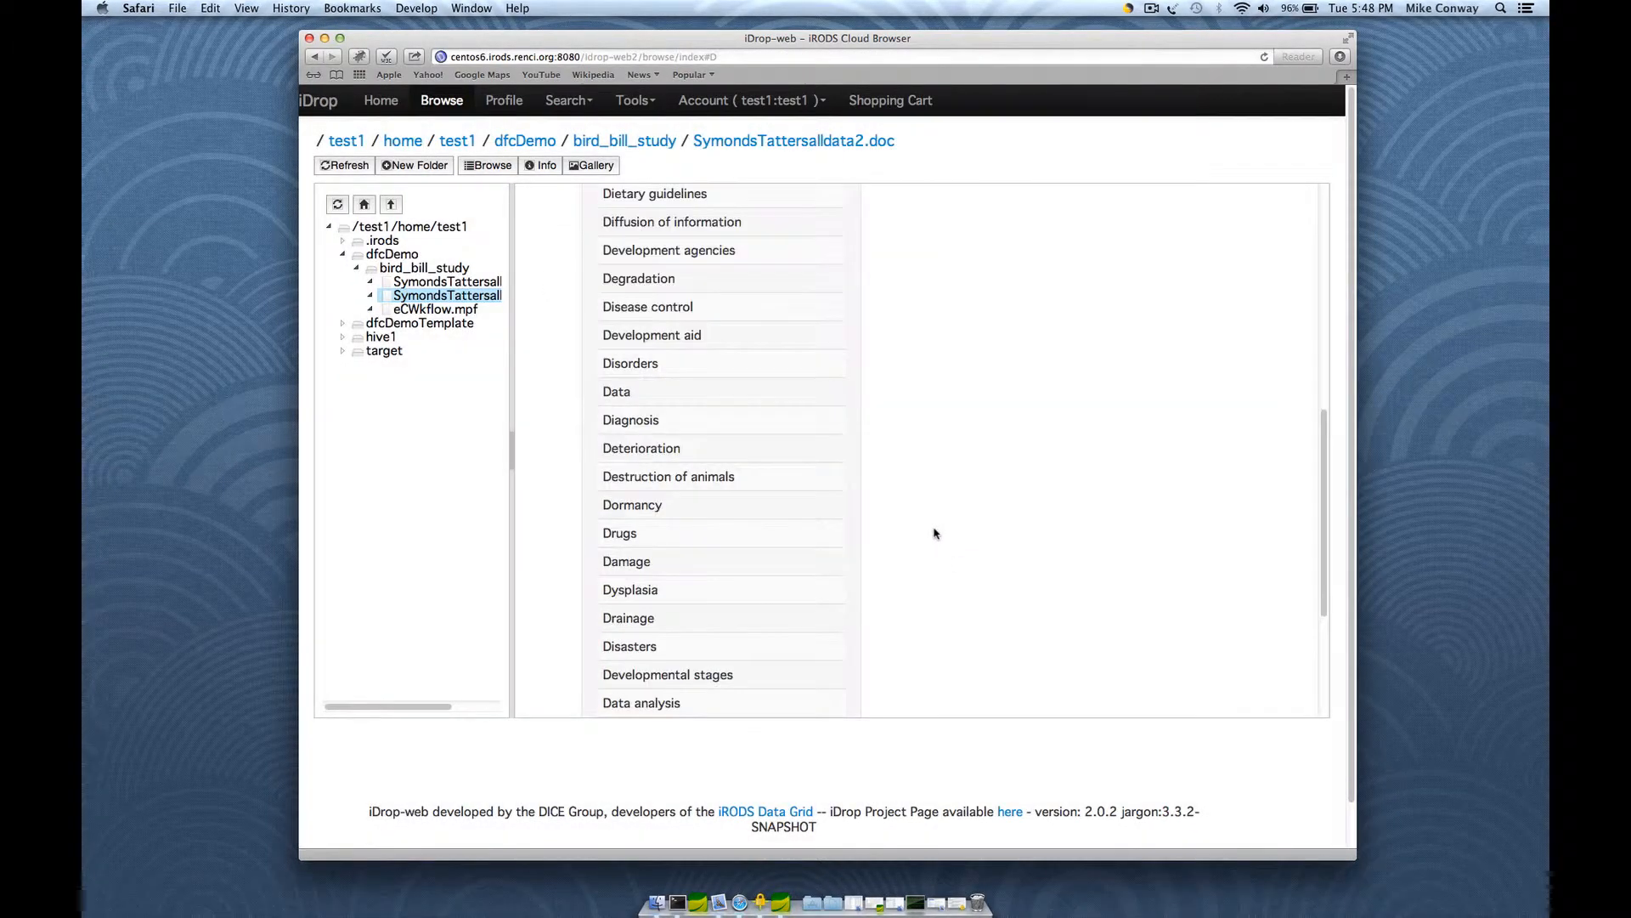
scroll(935, 533, down, 1)
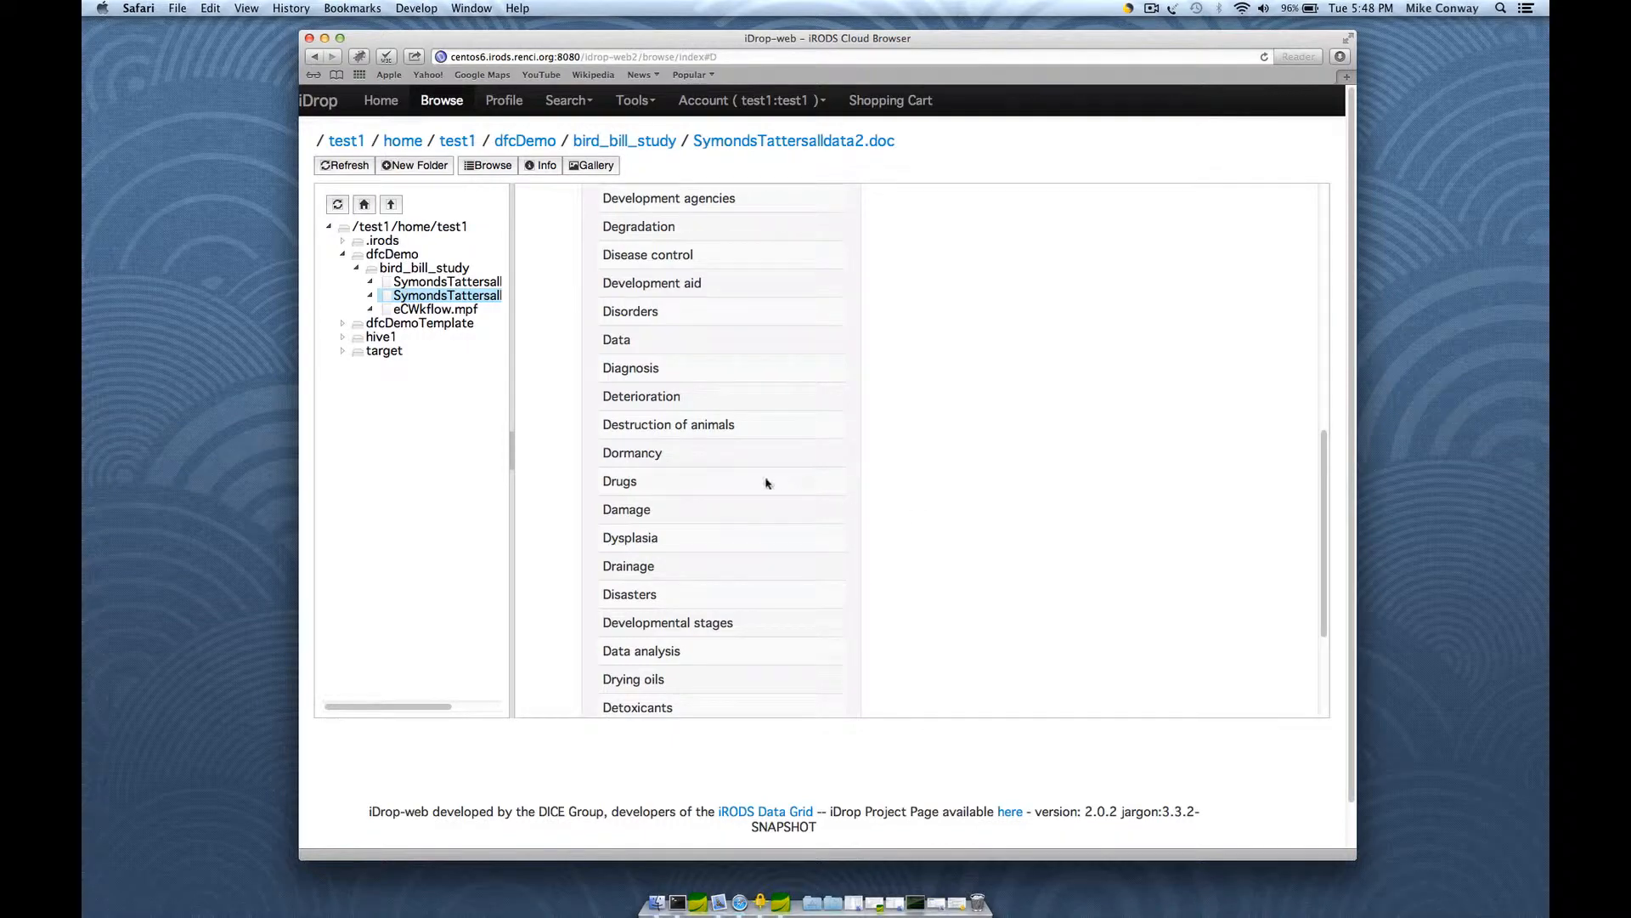
click(648, 455)
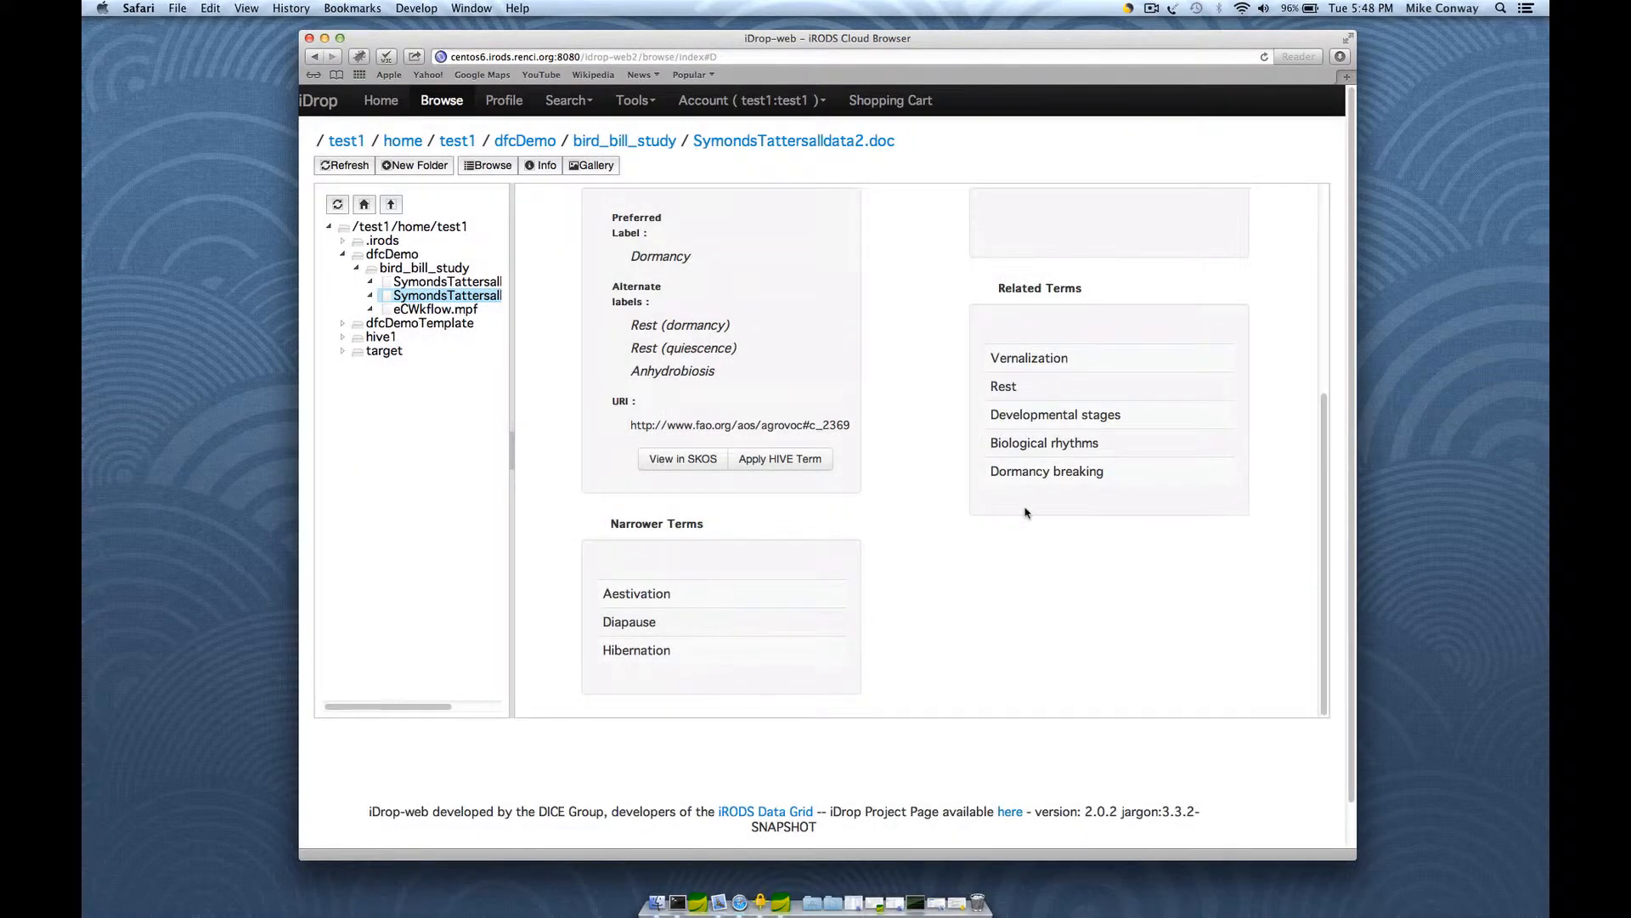
click(1025, 443)
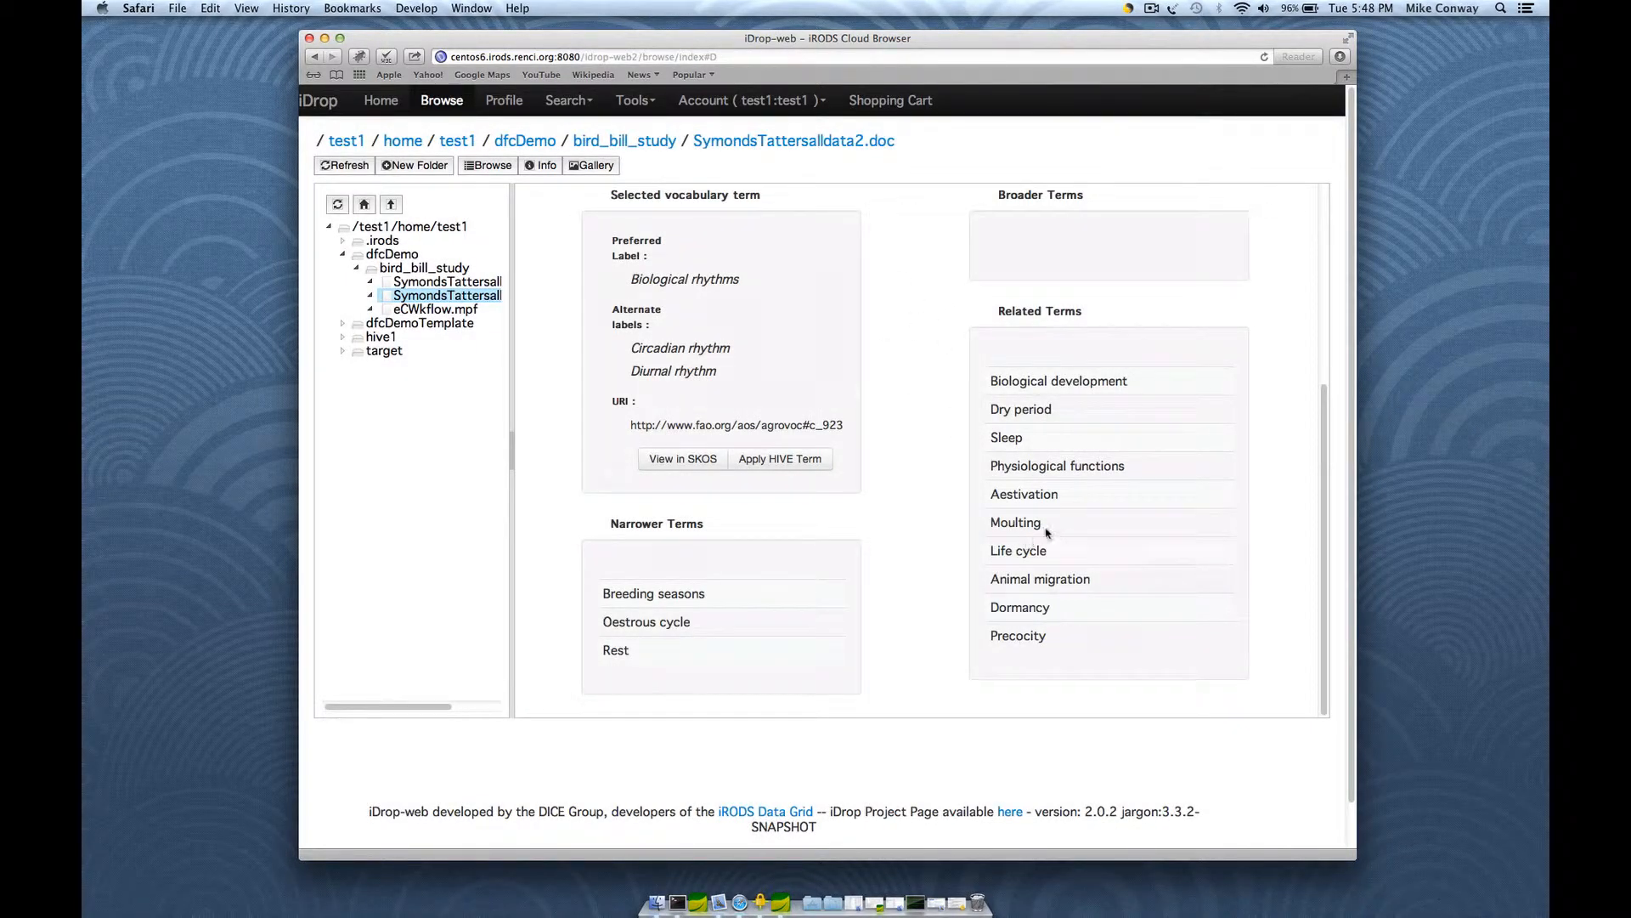
click(1011, 551)
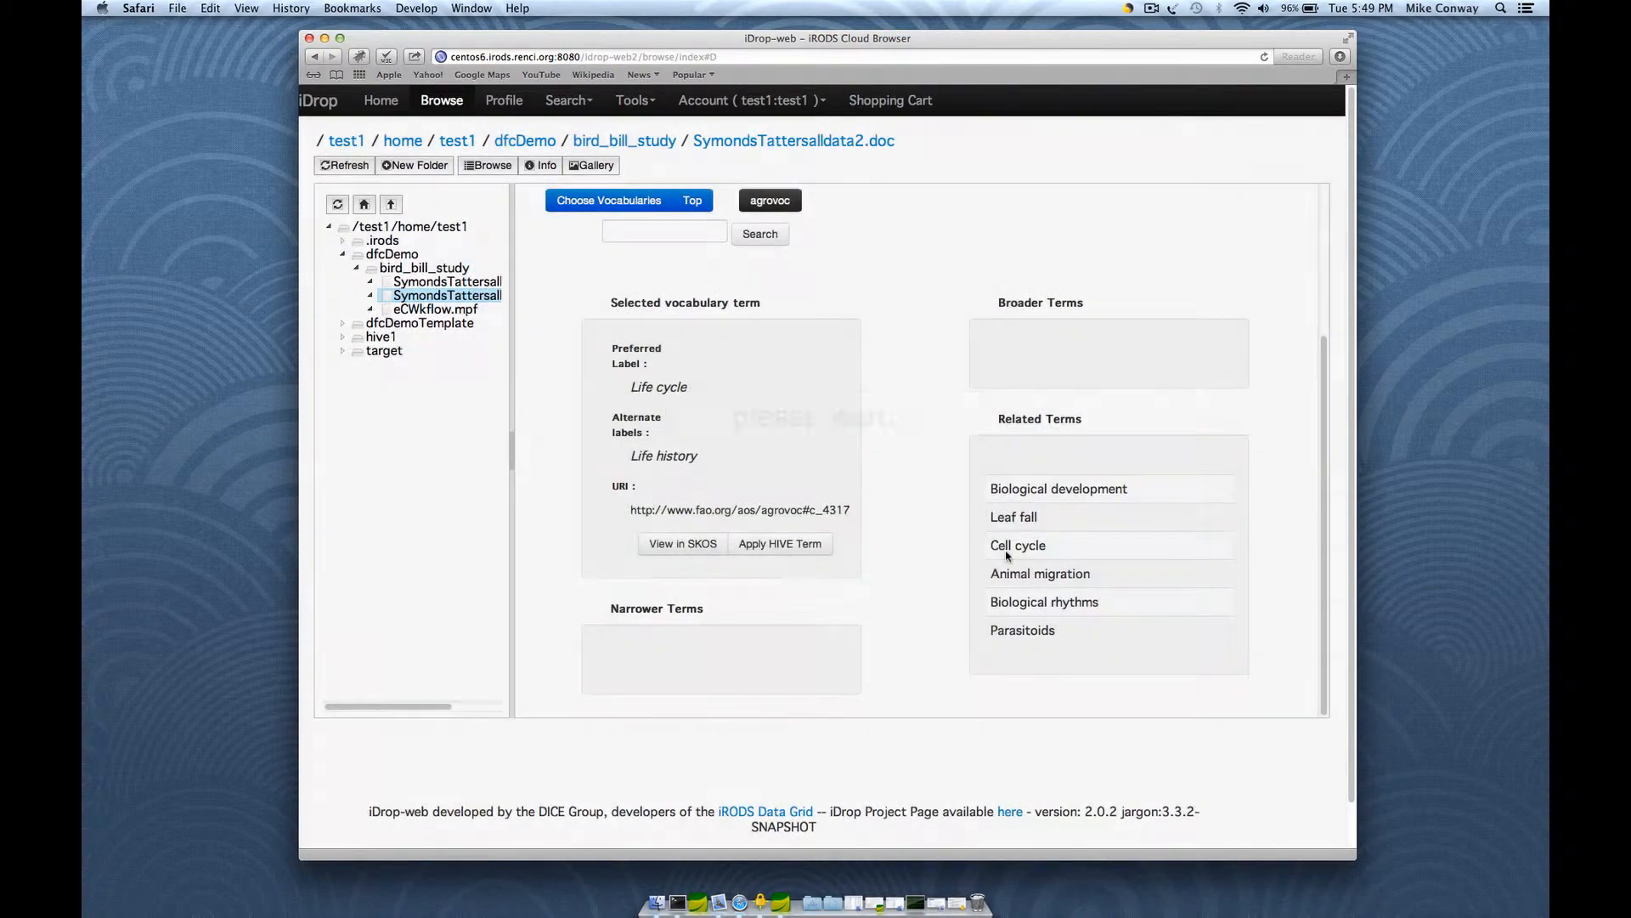
Step: Apply the Life cycle HIVE term to SymondsTattersalldata2.doc with the comment "video demo"
scroll(812, 365, down, 2)
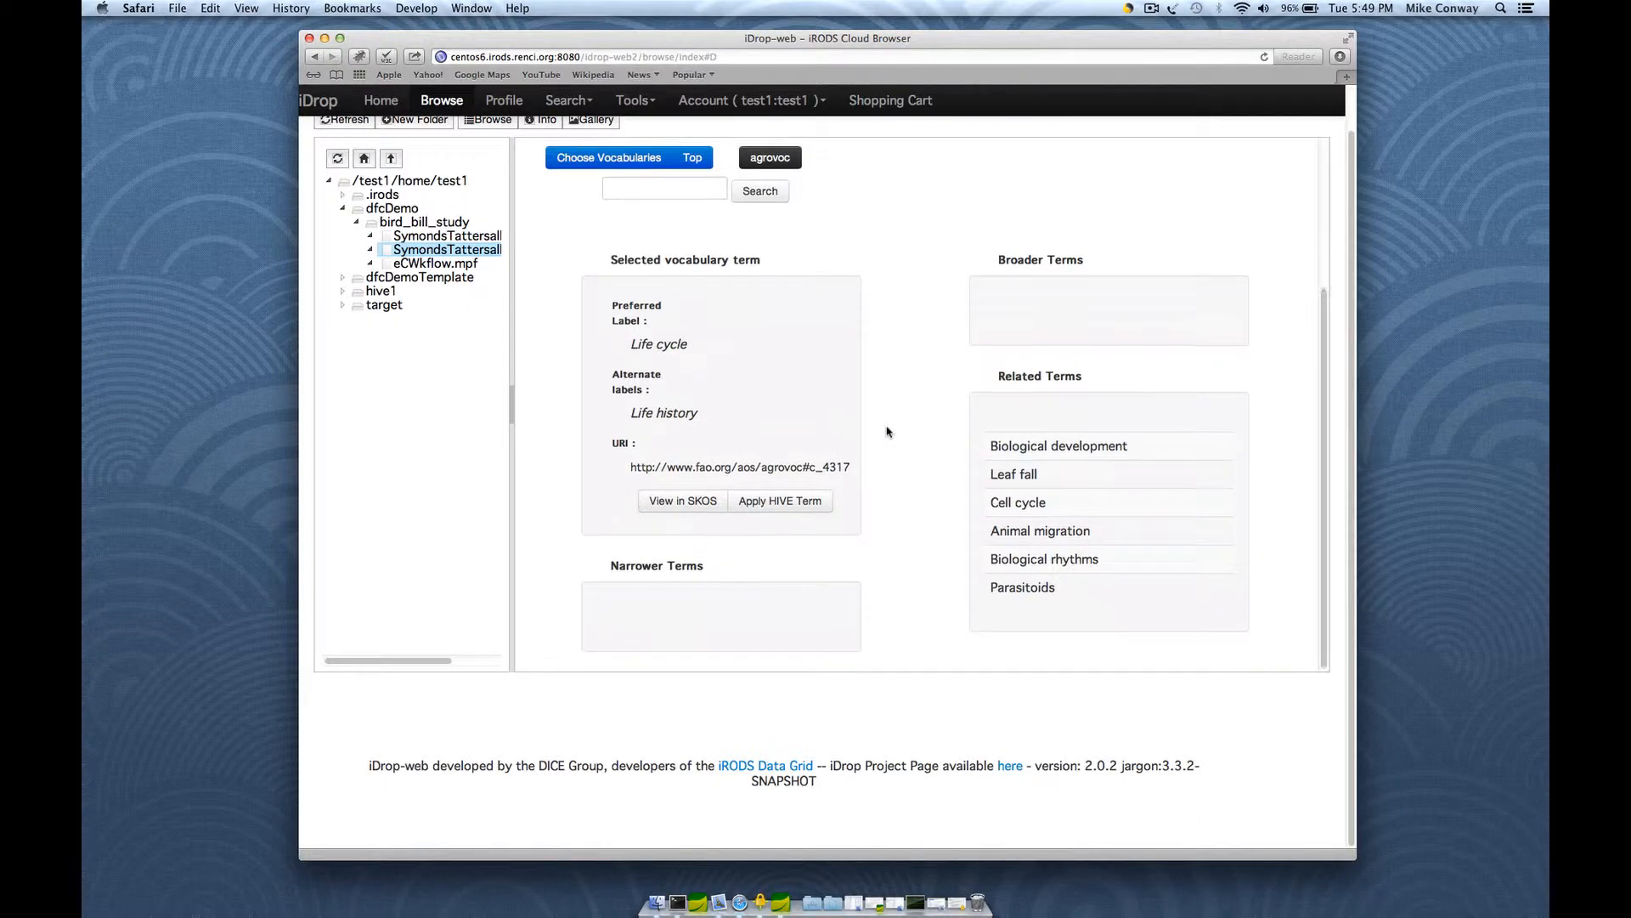
scroll(880, 418, up, 2)
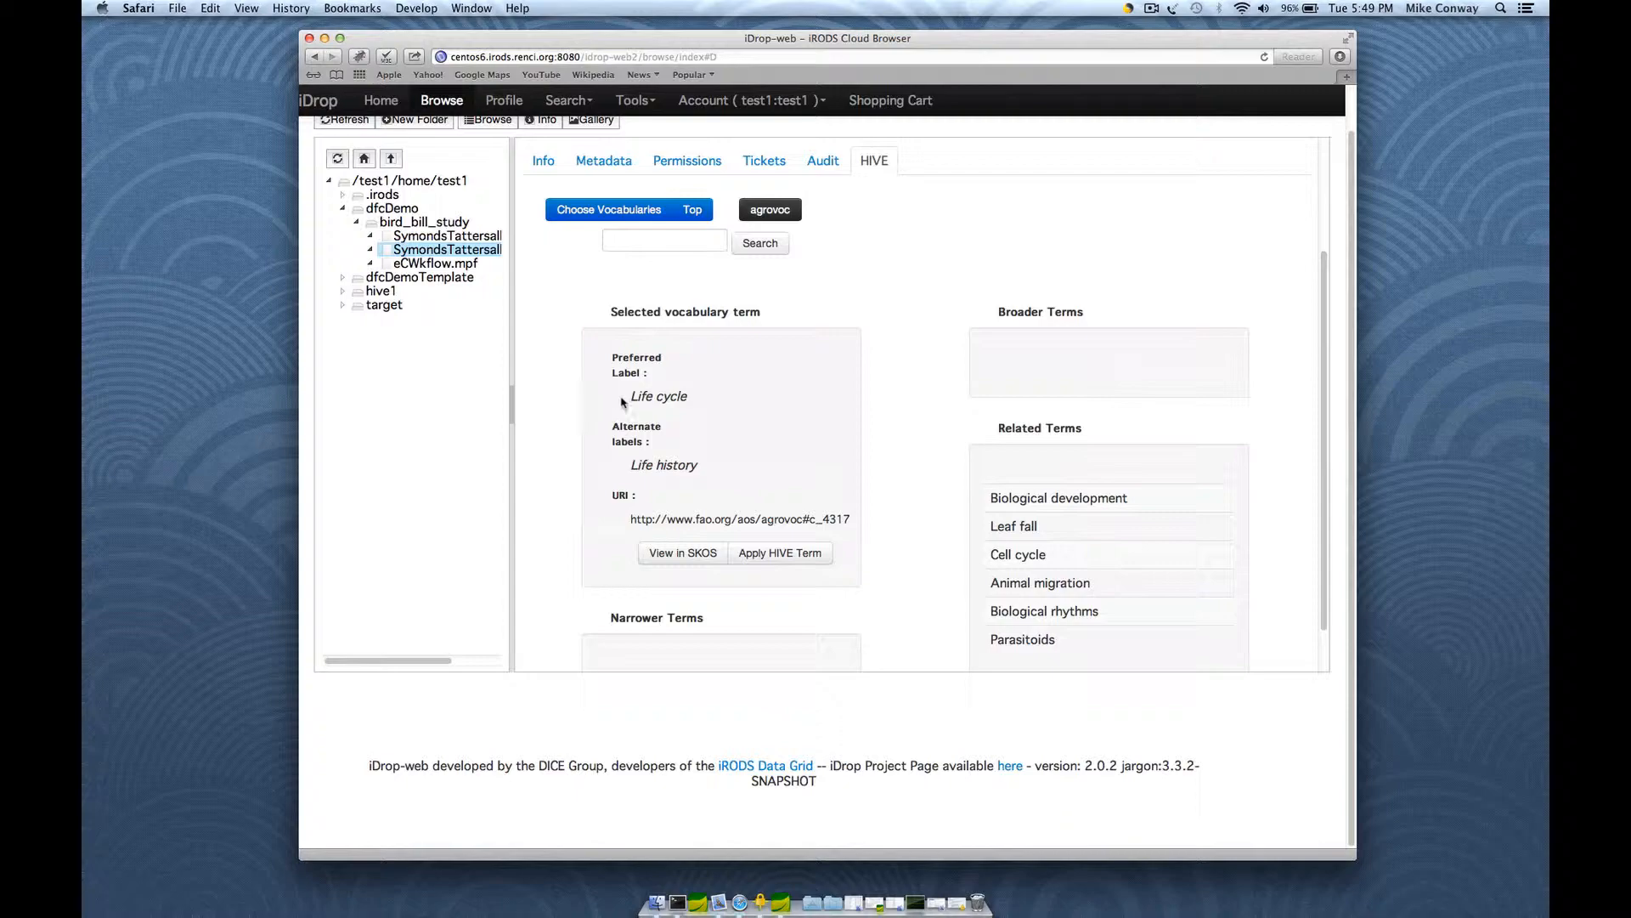
scroll(892, 429, down, 2)
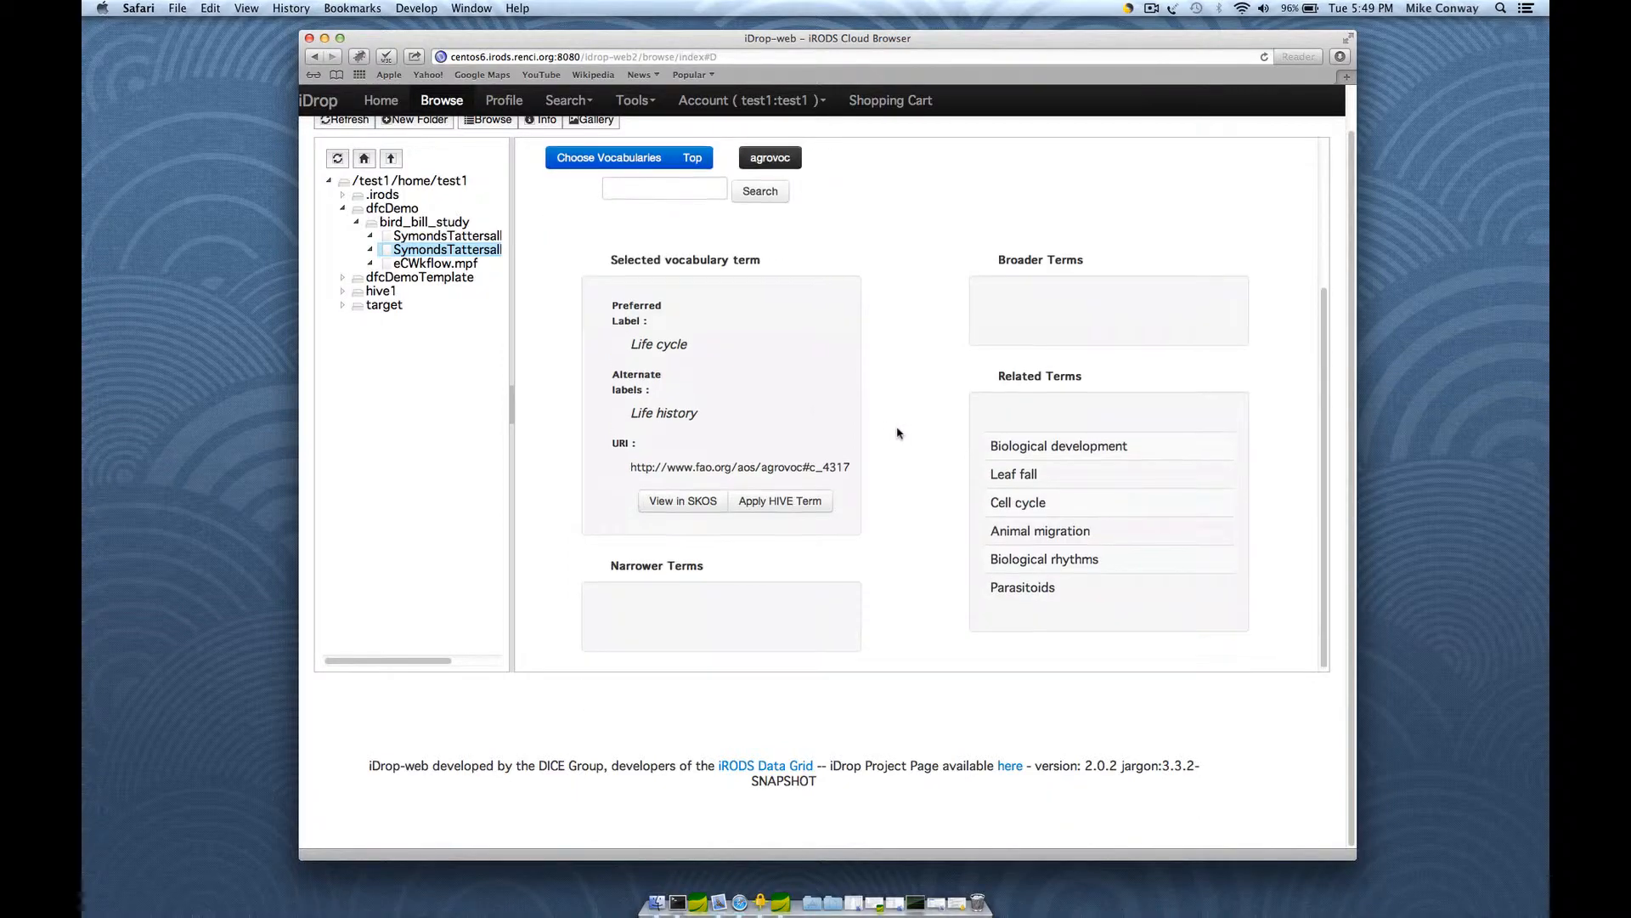
scroll(537, 214, up, 2)
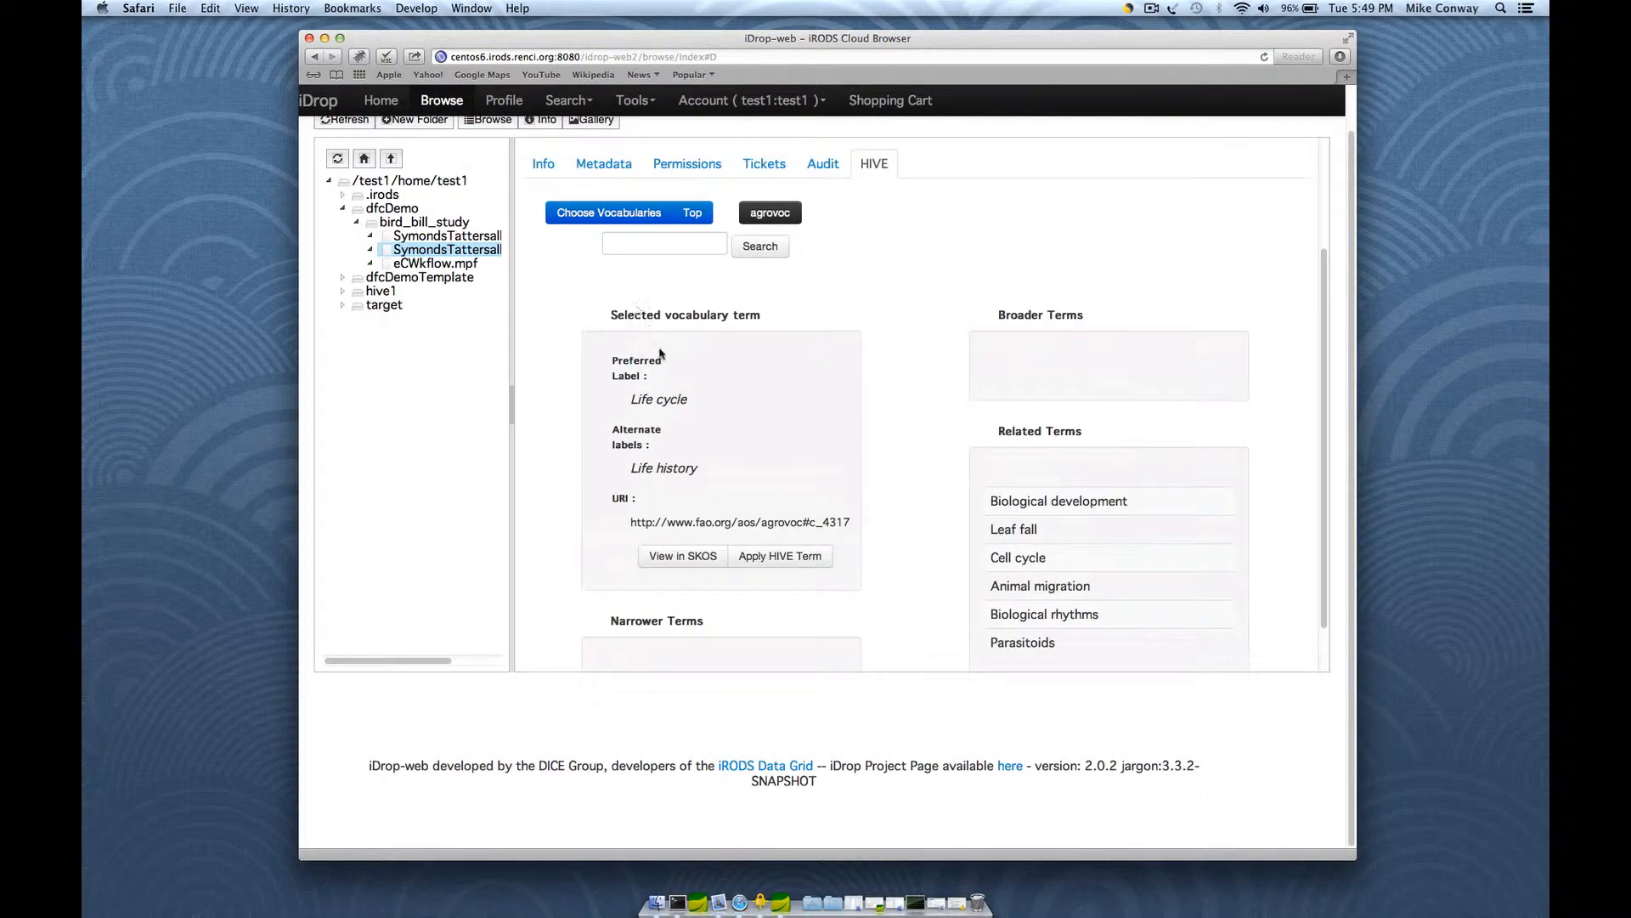
click(786, 555)
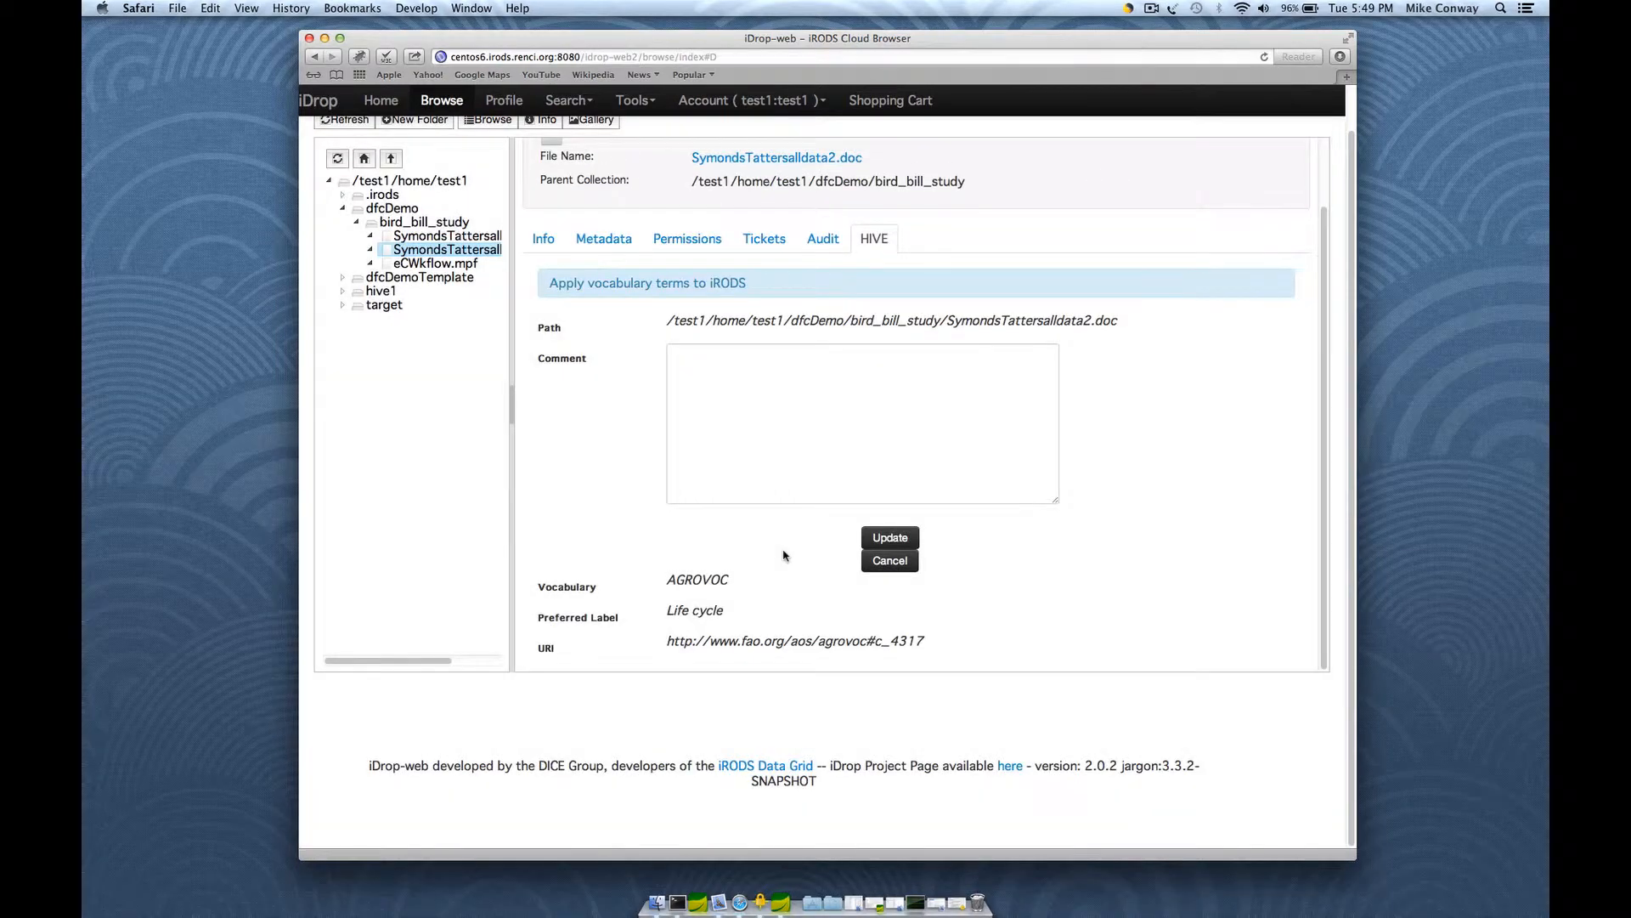
click(807, 472)
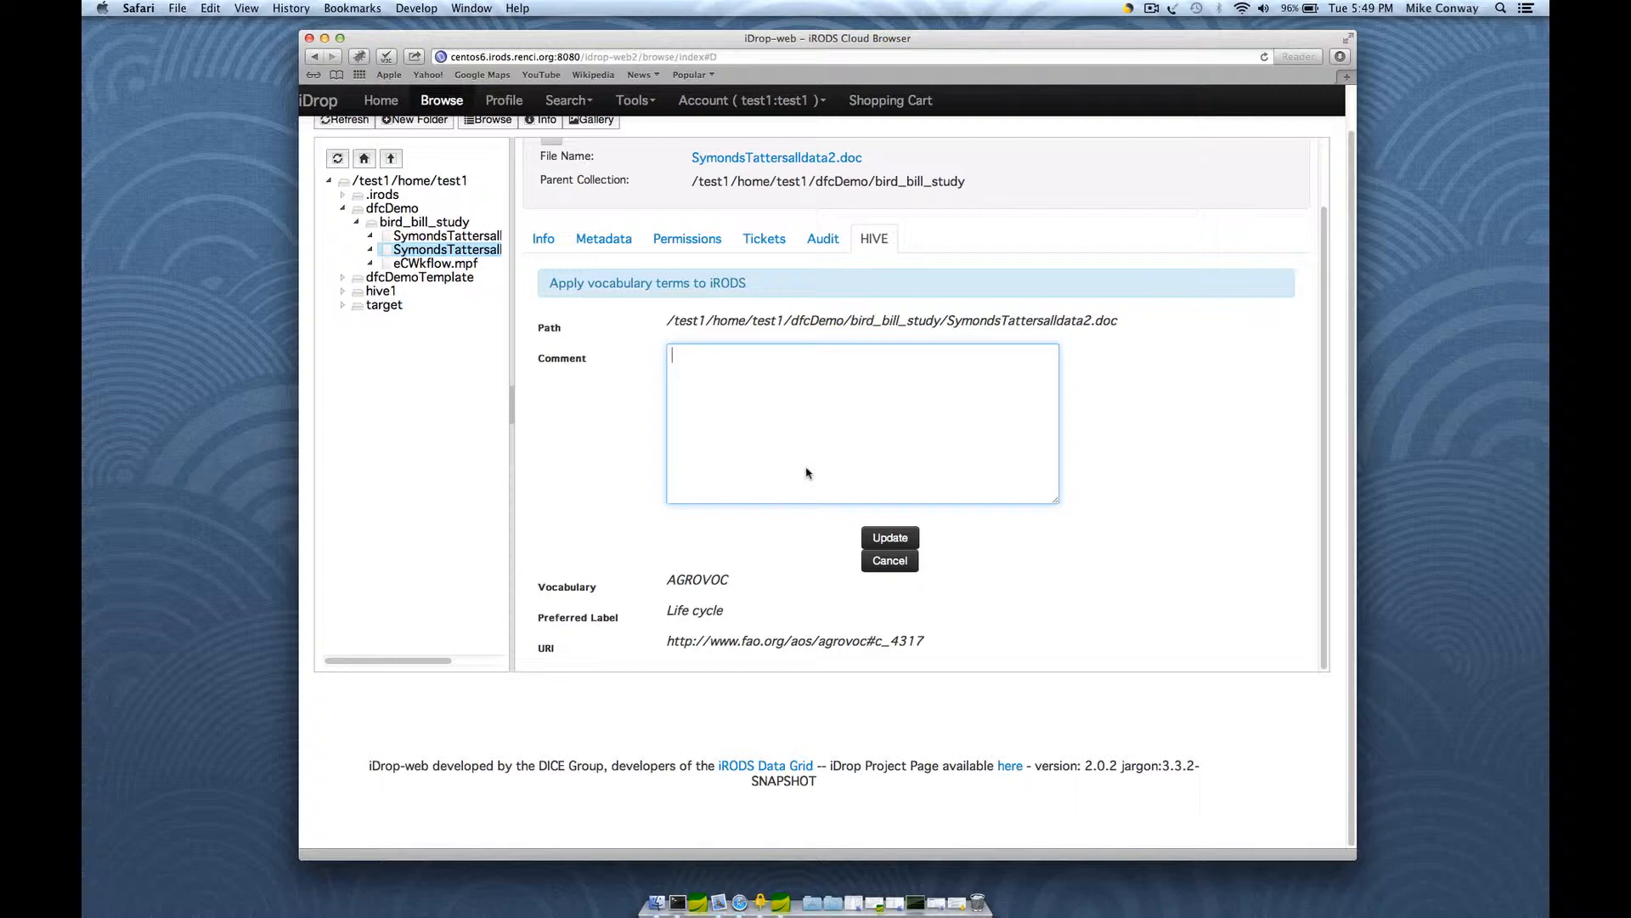
text(video demo)
click(891, 538)
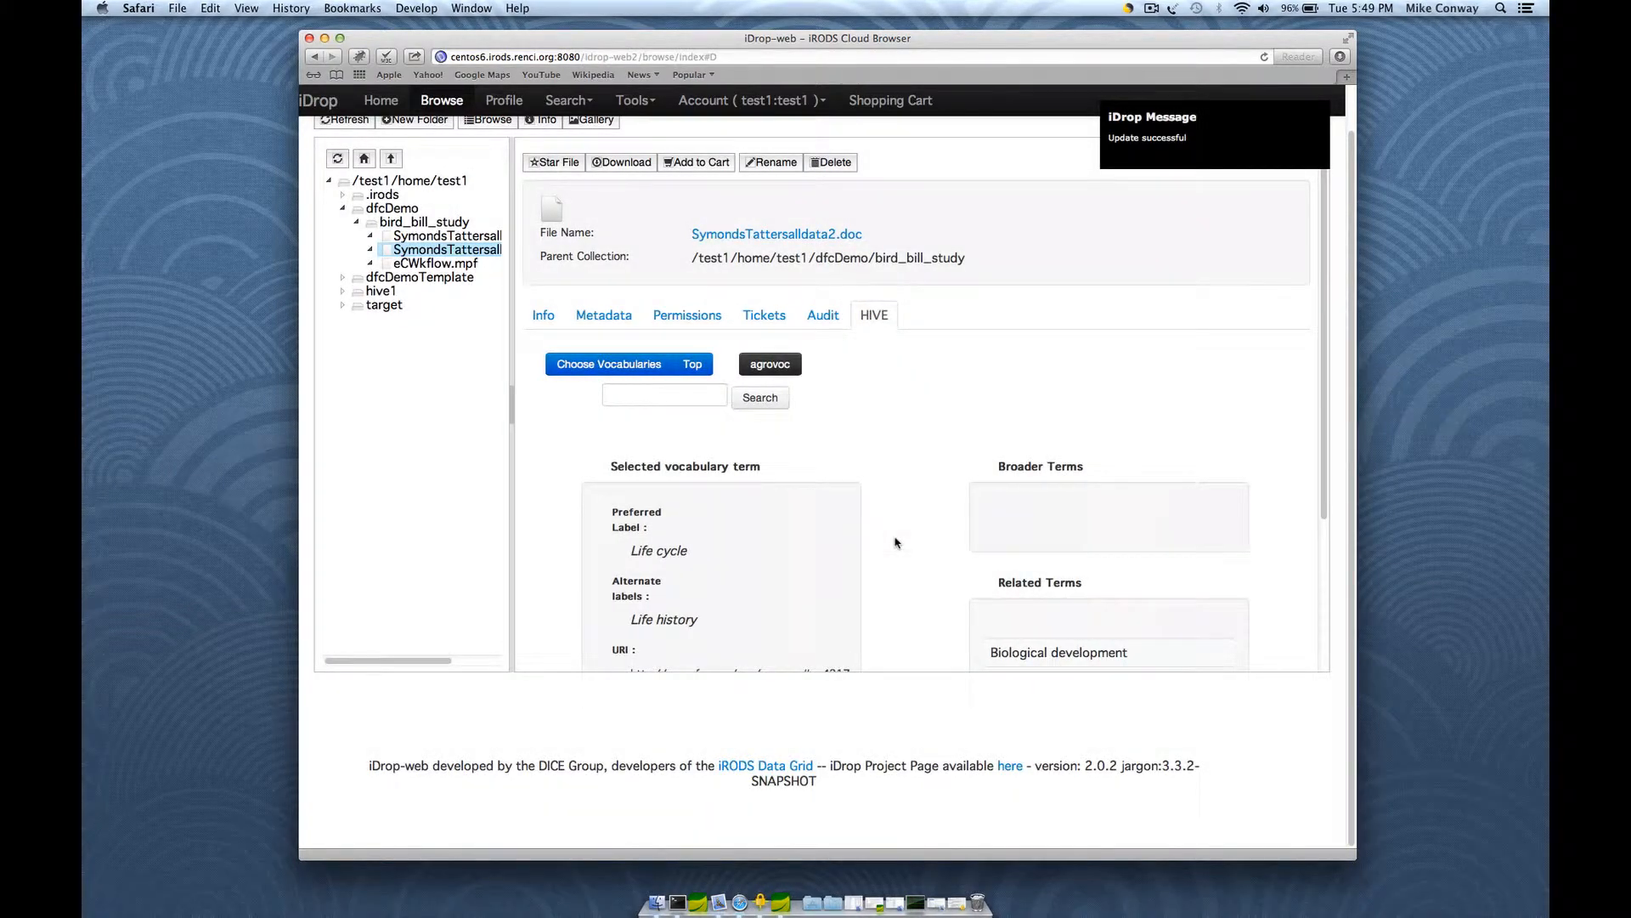
Step: Examine the attributes, values and units of the vocabulary entries in the file's metadata table
click(608, 316)
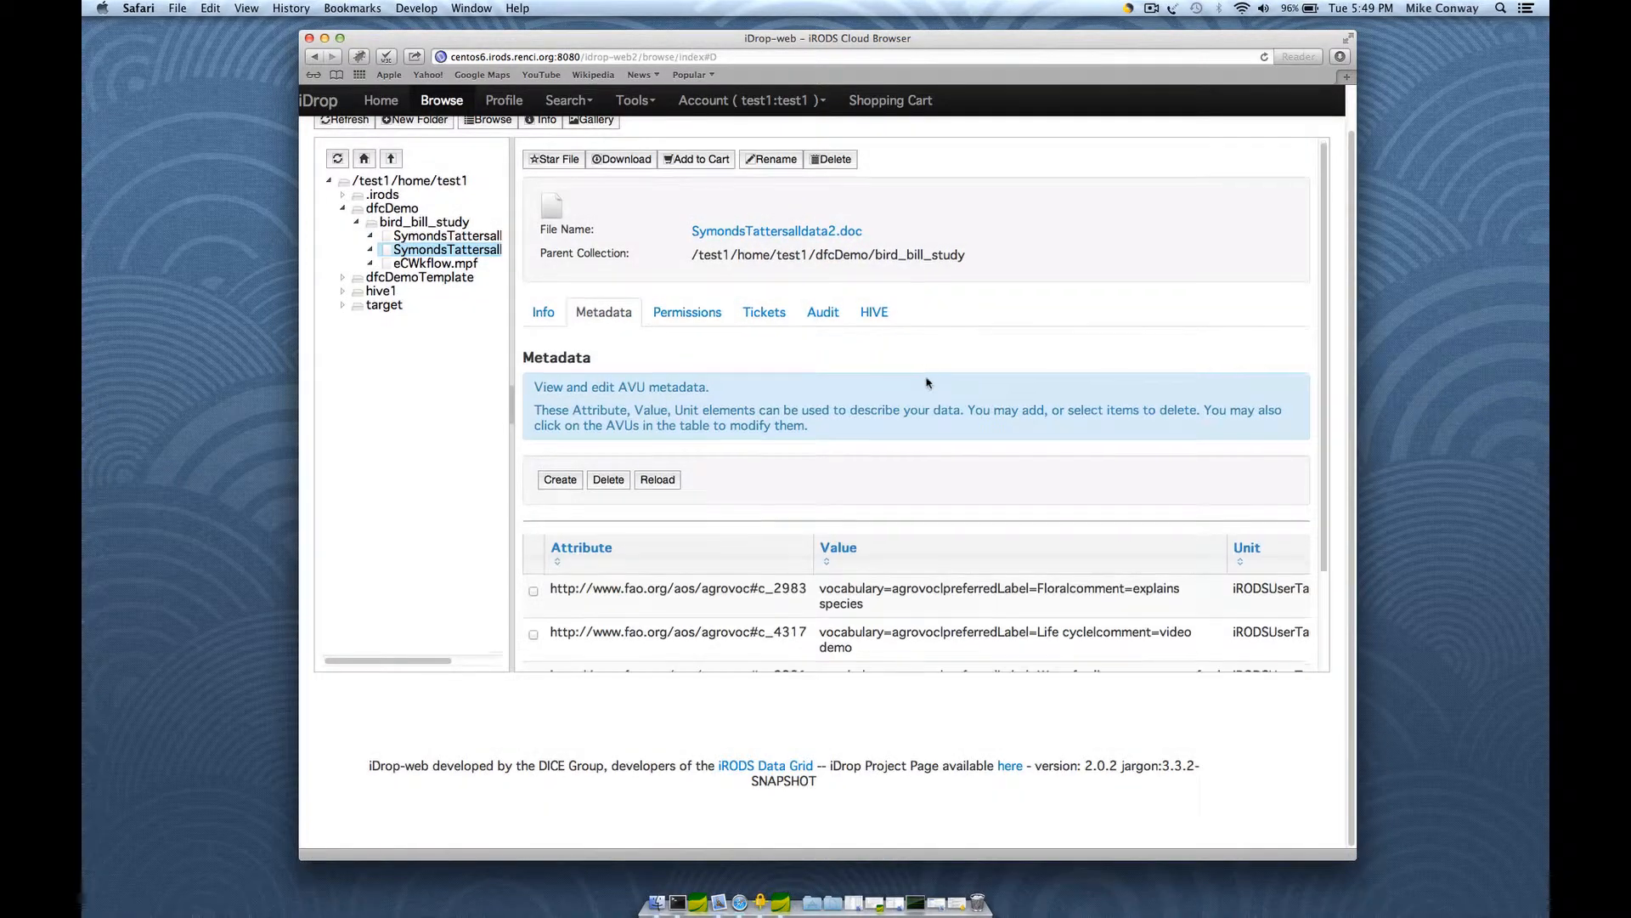
scroll(927, 383, down, 3)
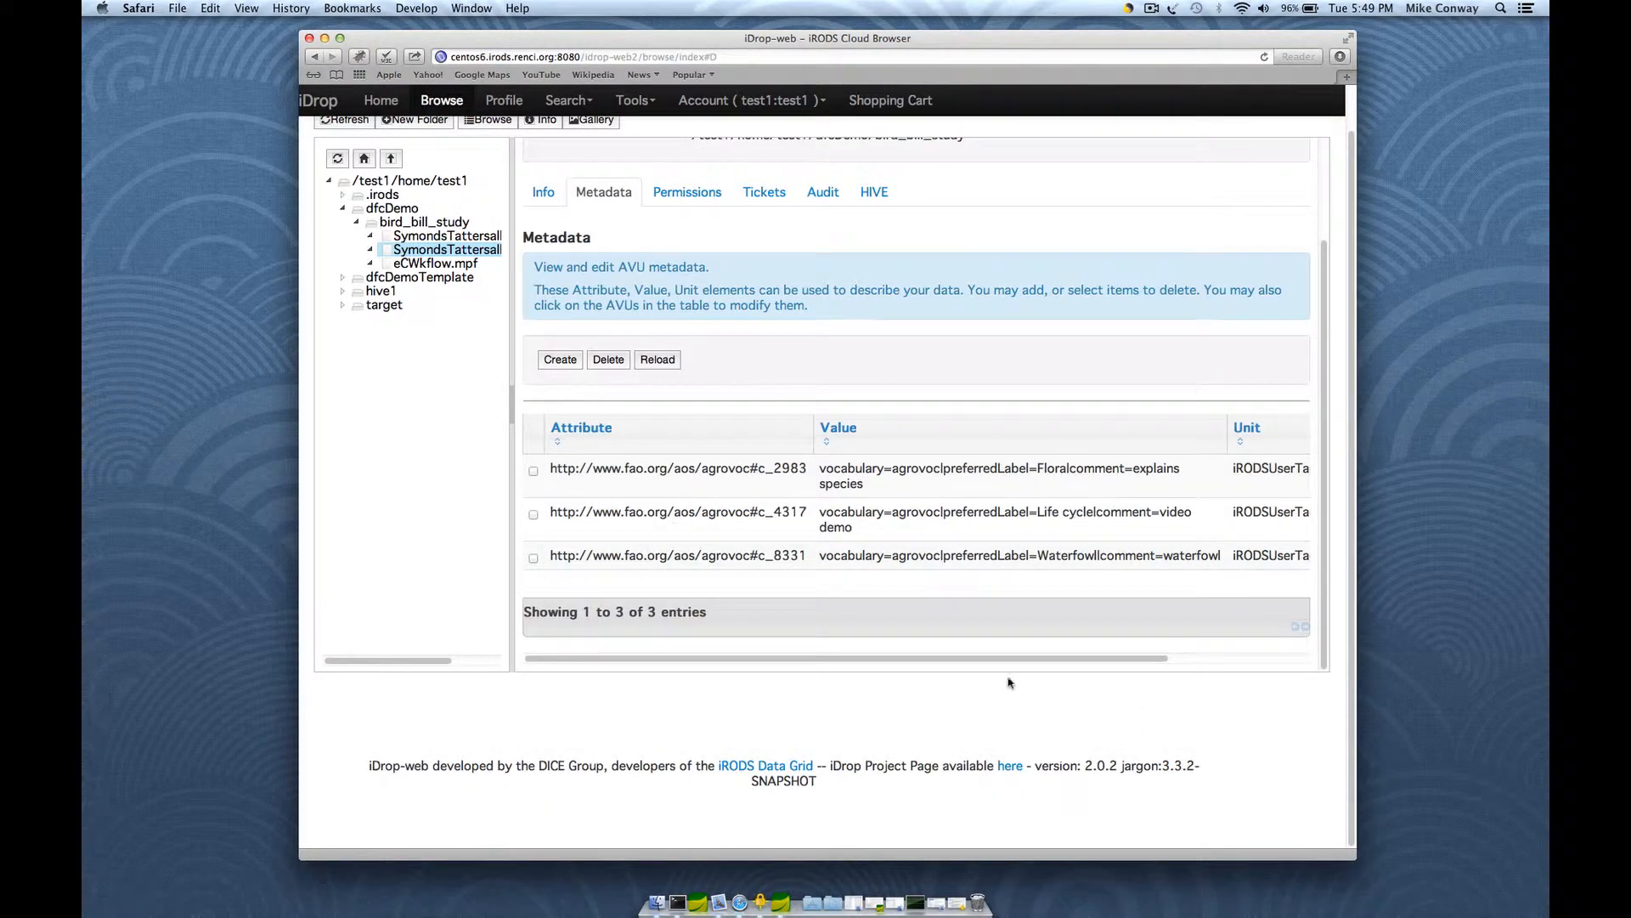
drag(1067, 660, 1136, 665)
scroll(1136, 664, right, 2)
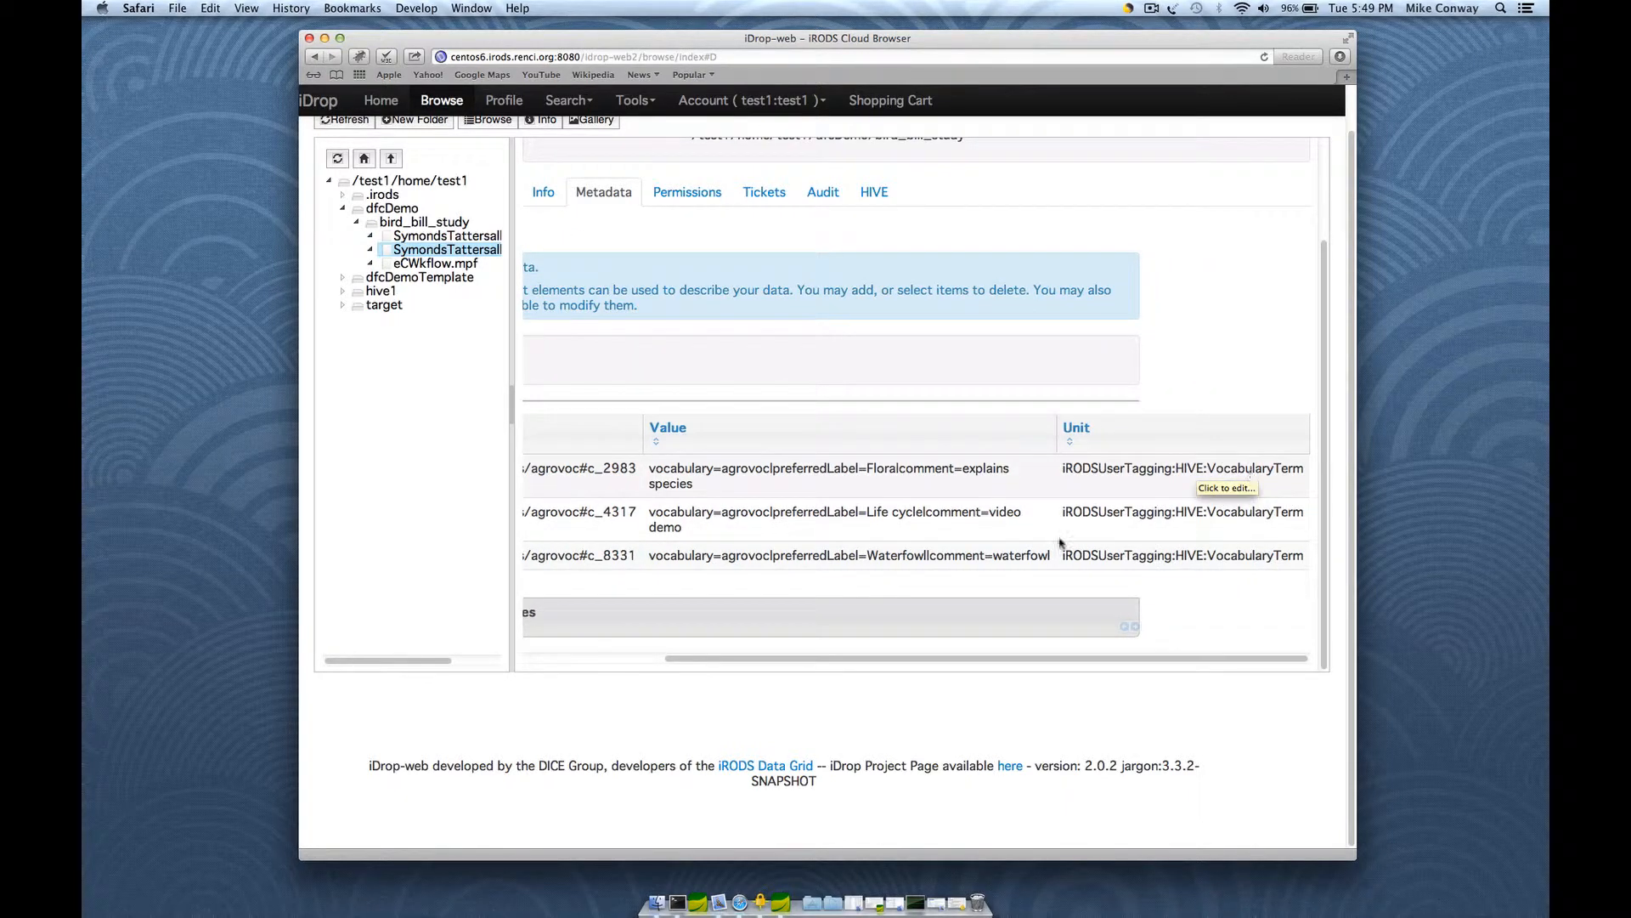
drag(756, 659, 574, 663)
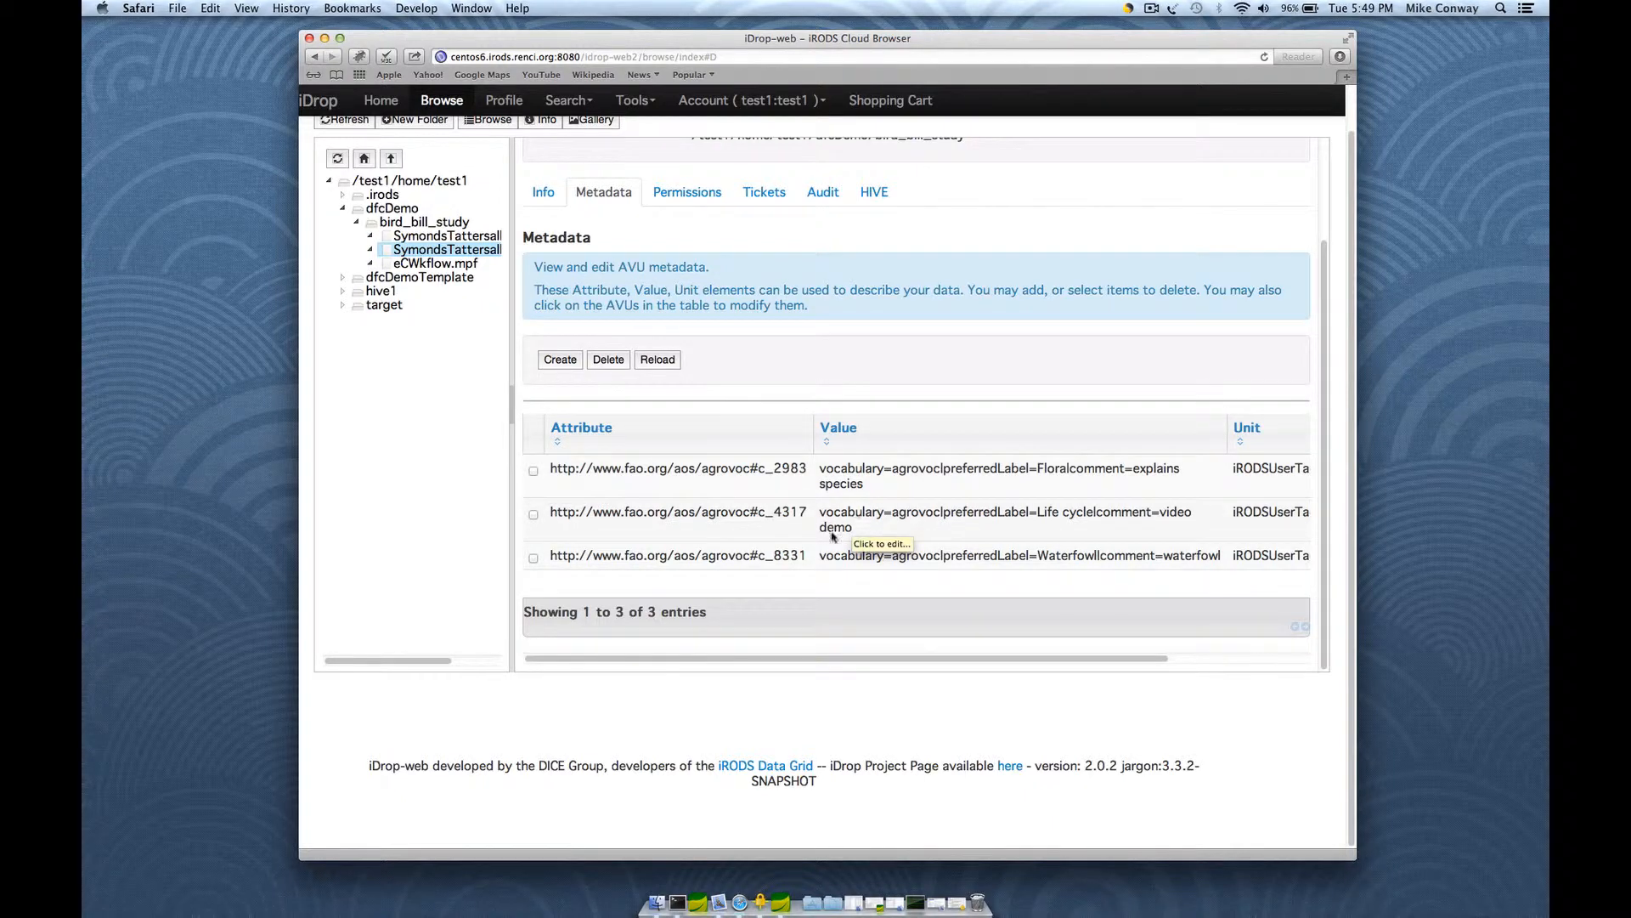
scroll(718, 666, up, 3)
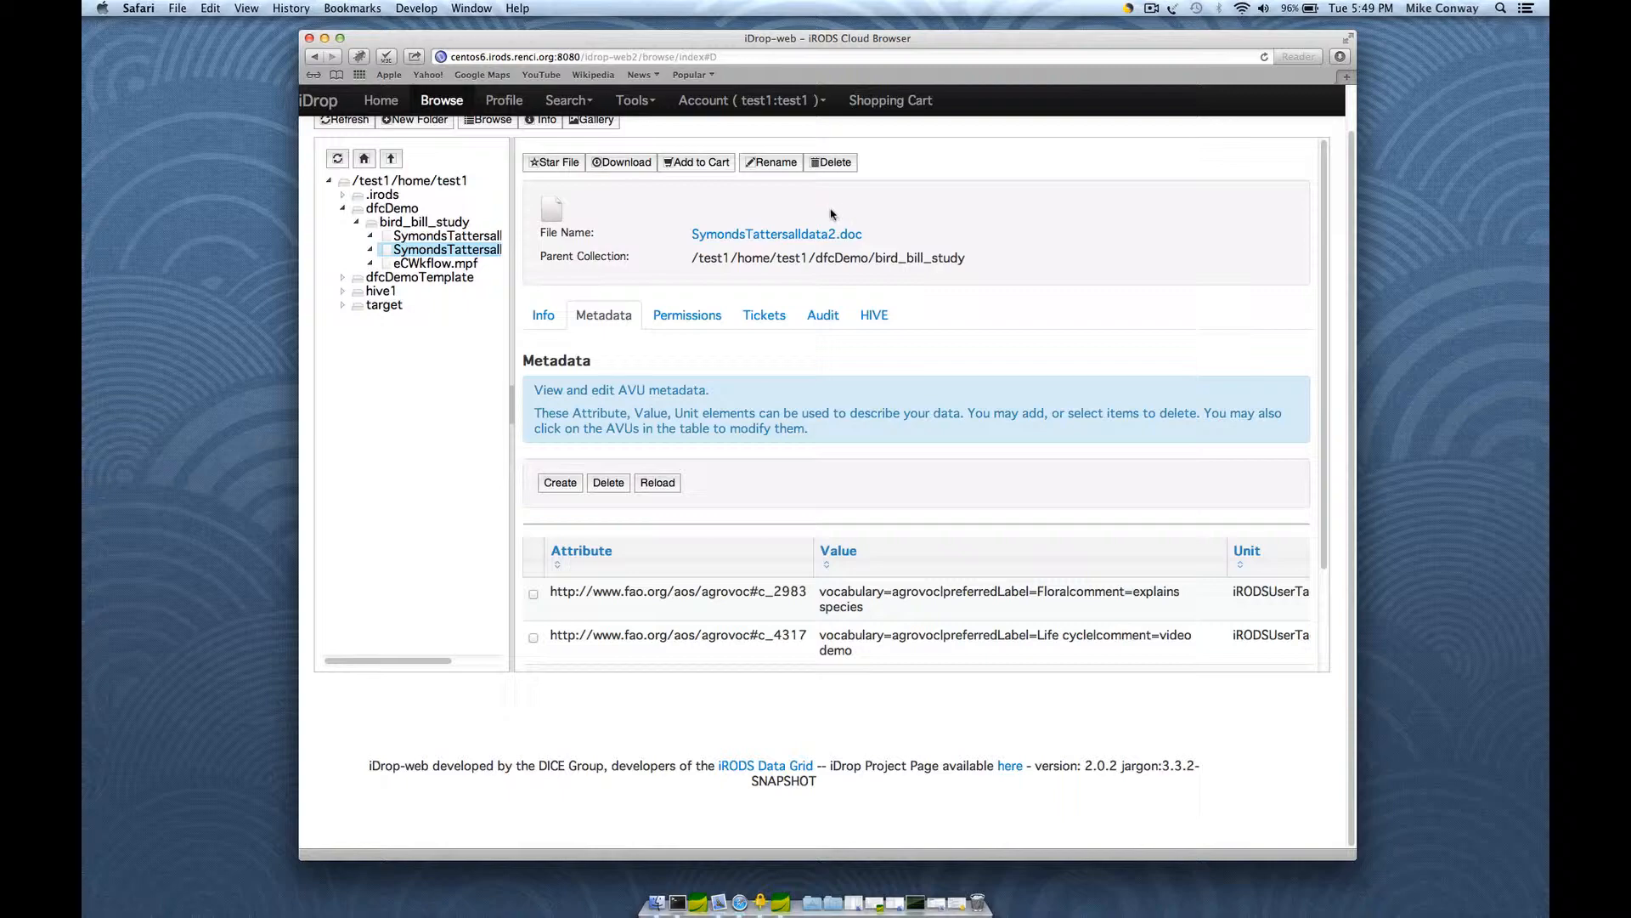
Step: Search the agrovoc vocabulary for "bird" in the file's HIVE view and select the term Nest boxes
click(875, 314)
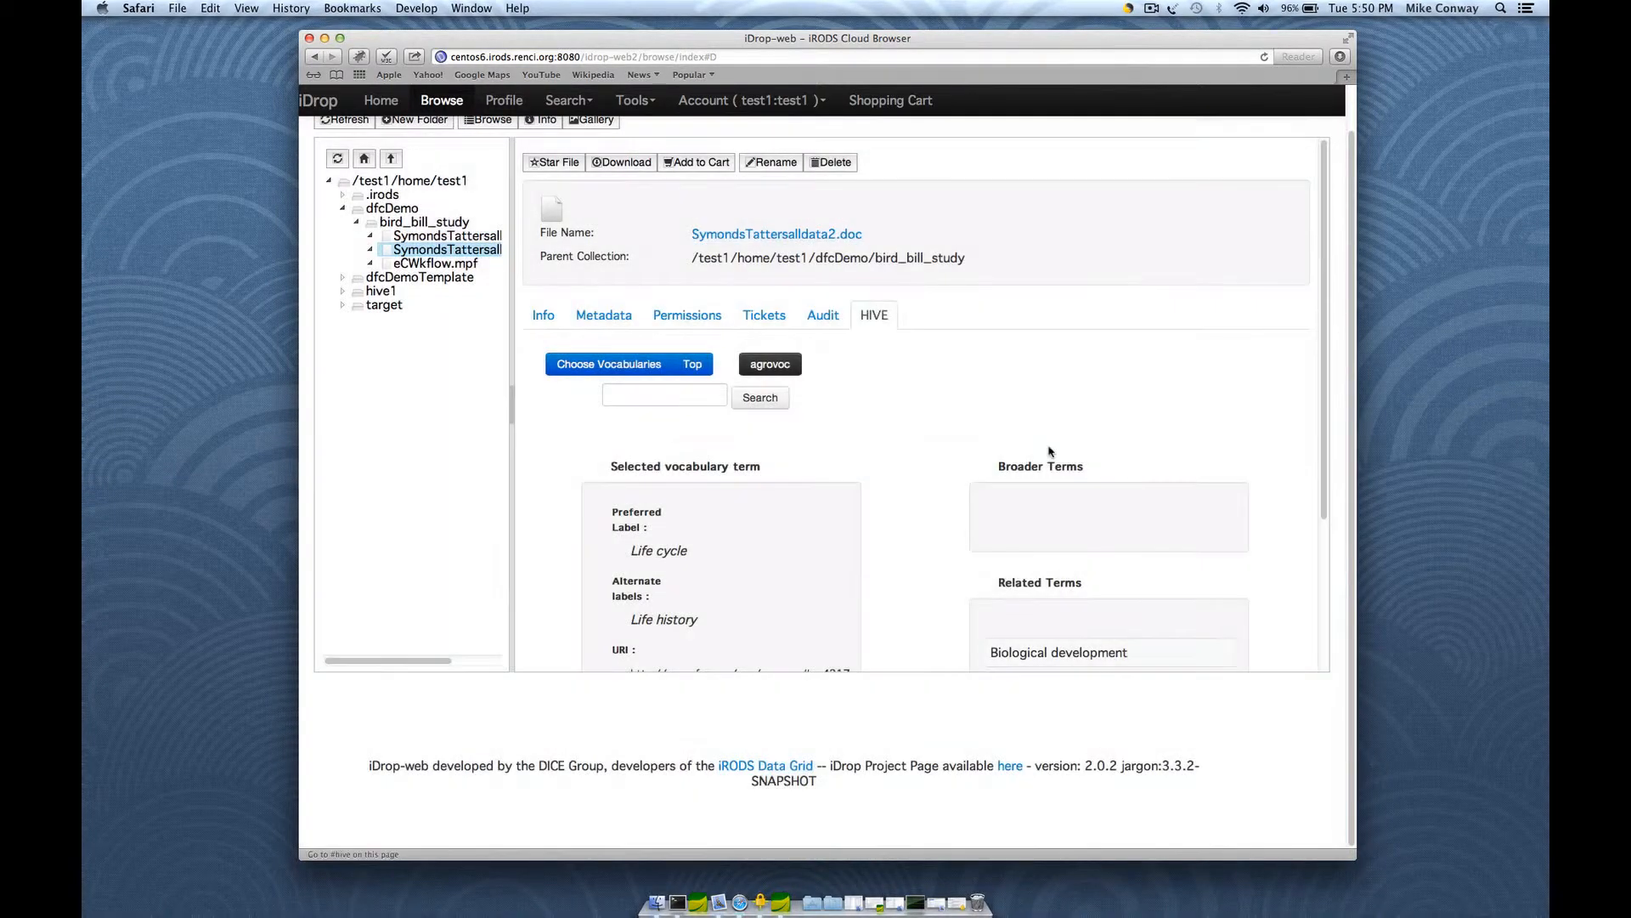
click(642, 244)
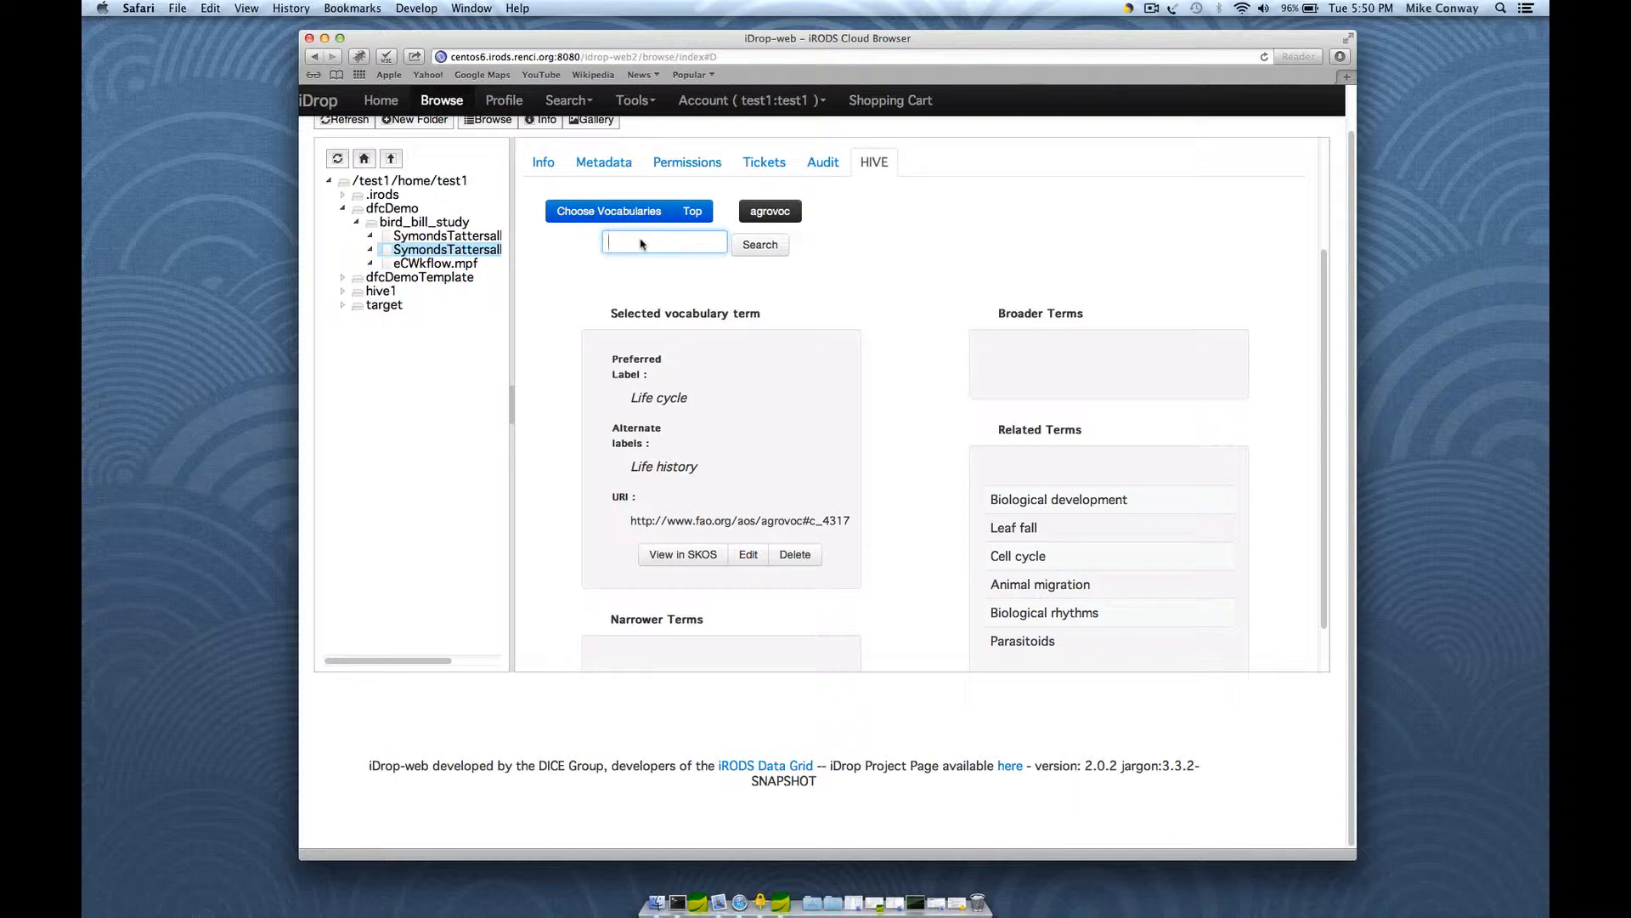
text(bird)
click(769, 244)
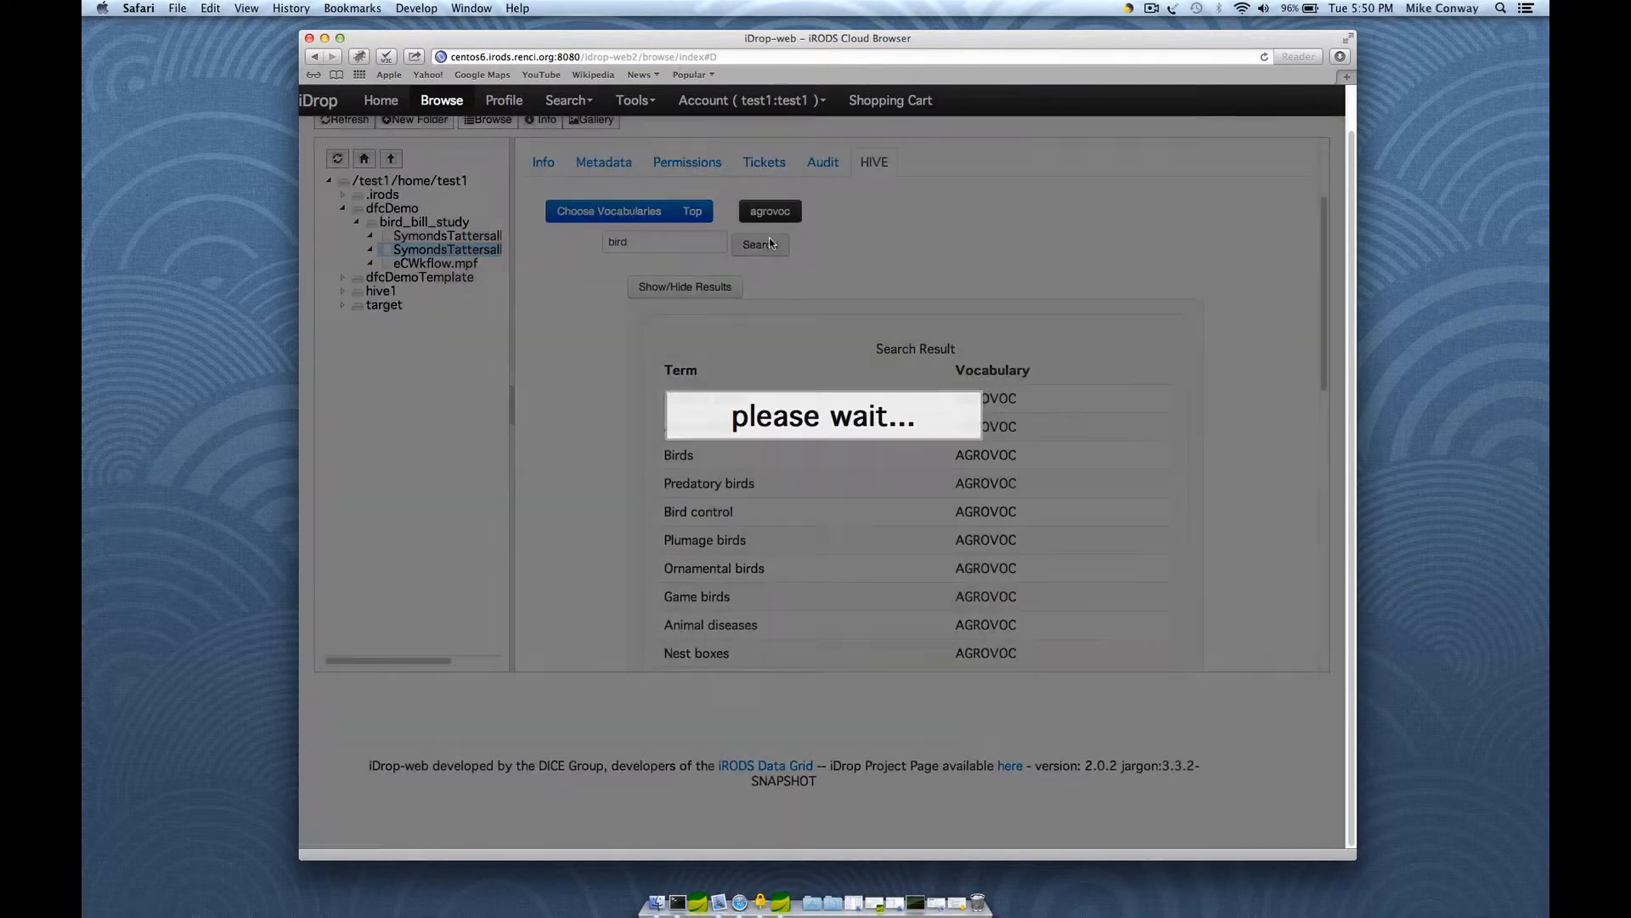
scroll(856, 316, down, 5)
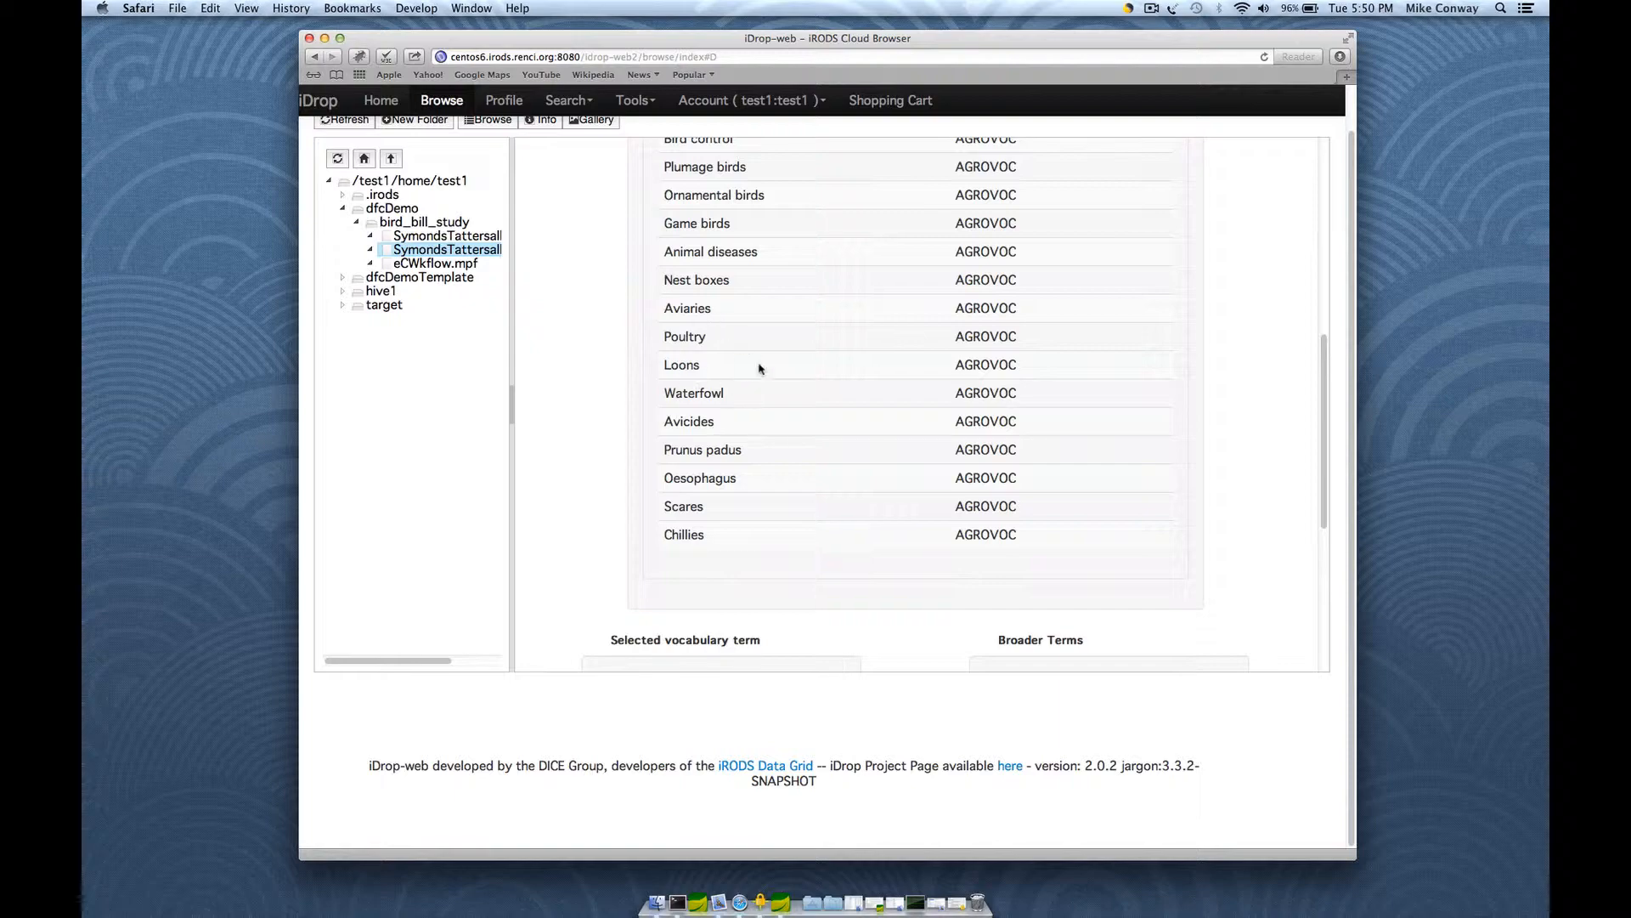
click(701, 285)
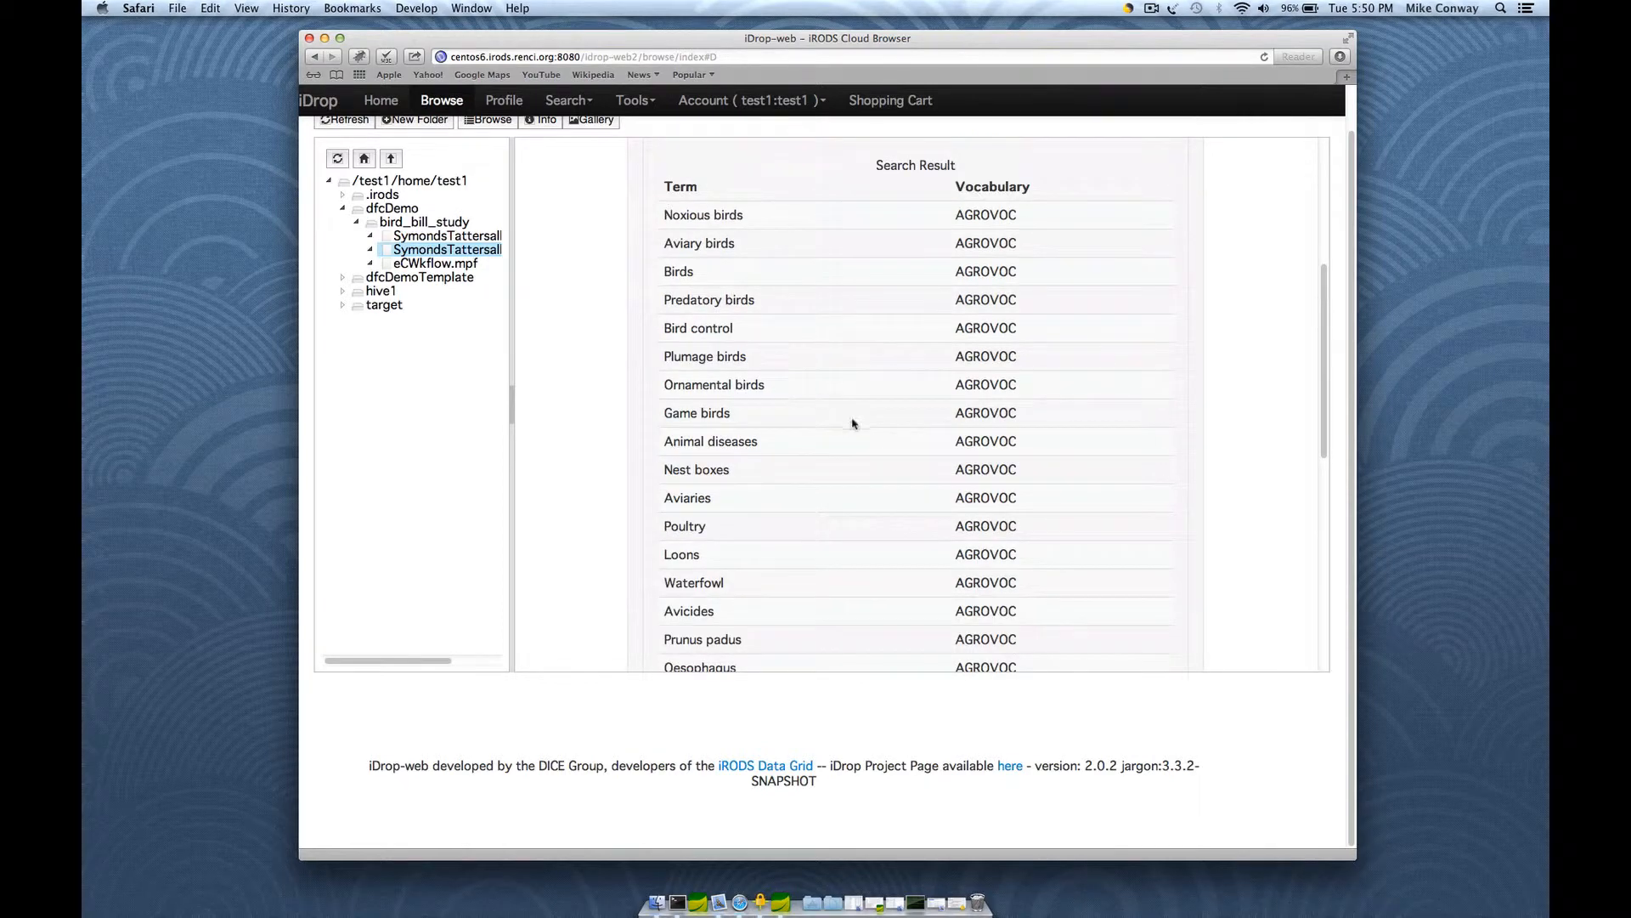
Step: Apply the Nest boxes HIVE term to SymondsTattersalldata2.doc with the comment "this is about birds nests"
scroll(772, 353, down, 10)
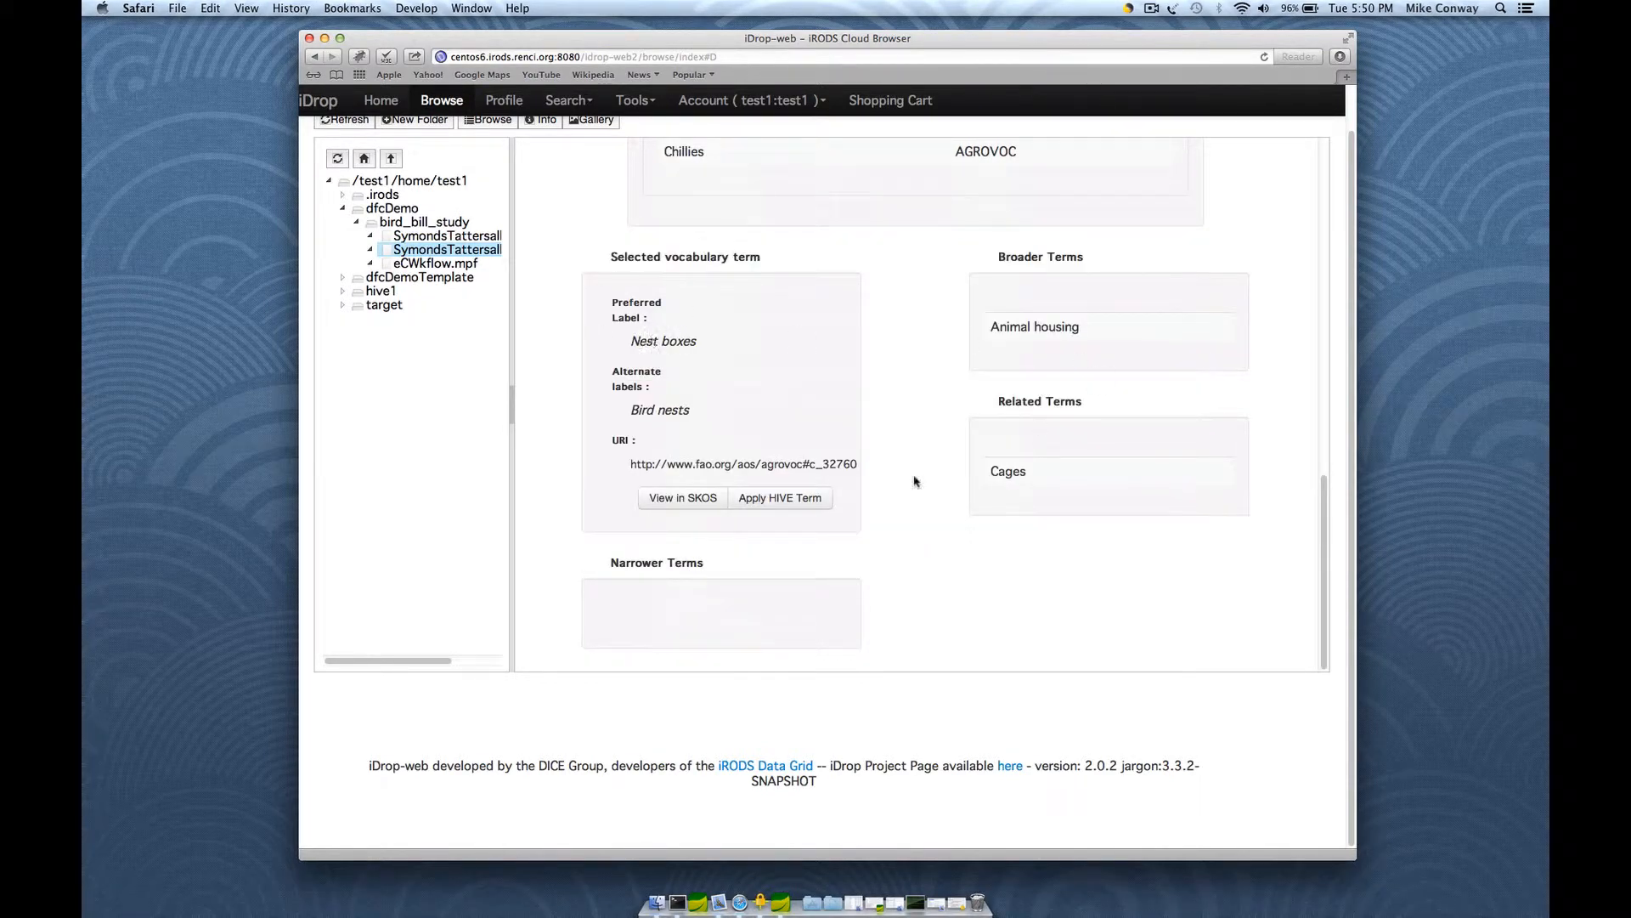
click(792, 497)
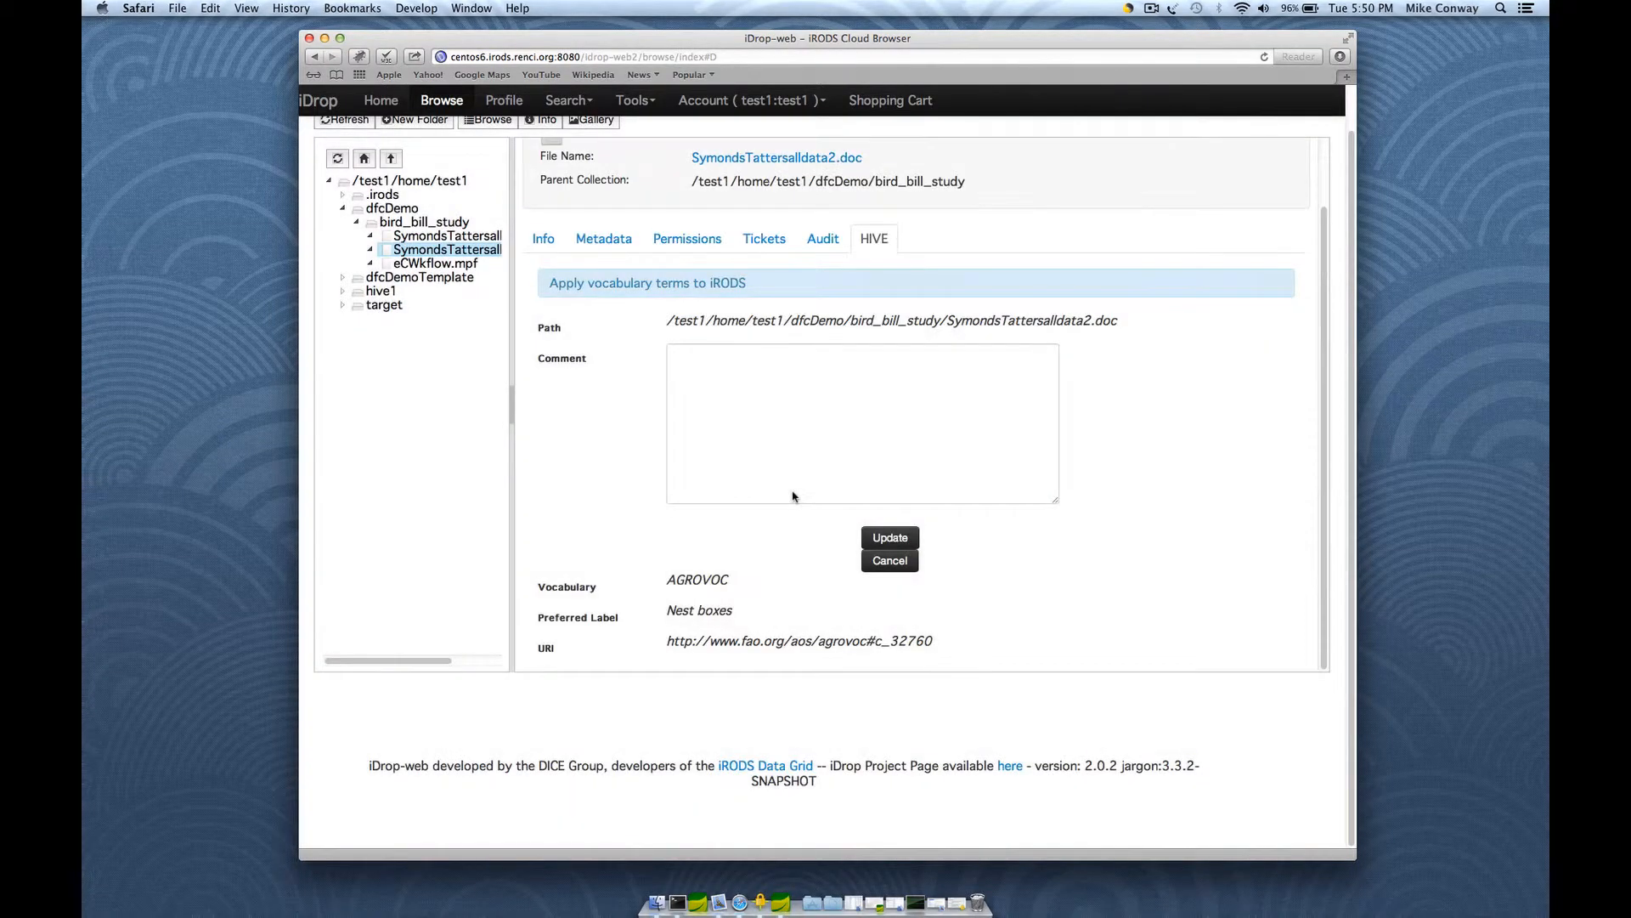
click(844, 412)
text(this is about birds nes)
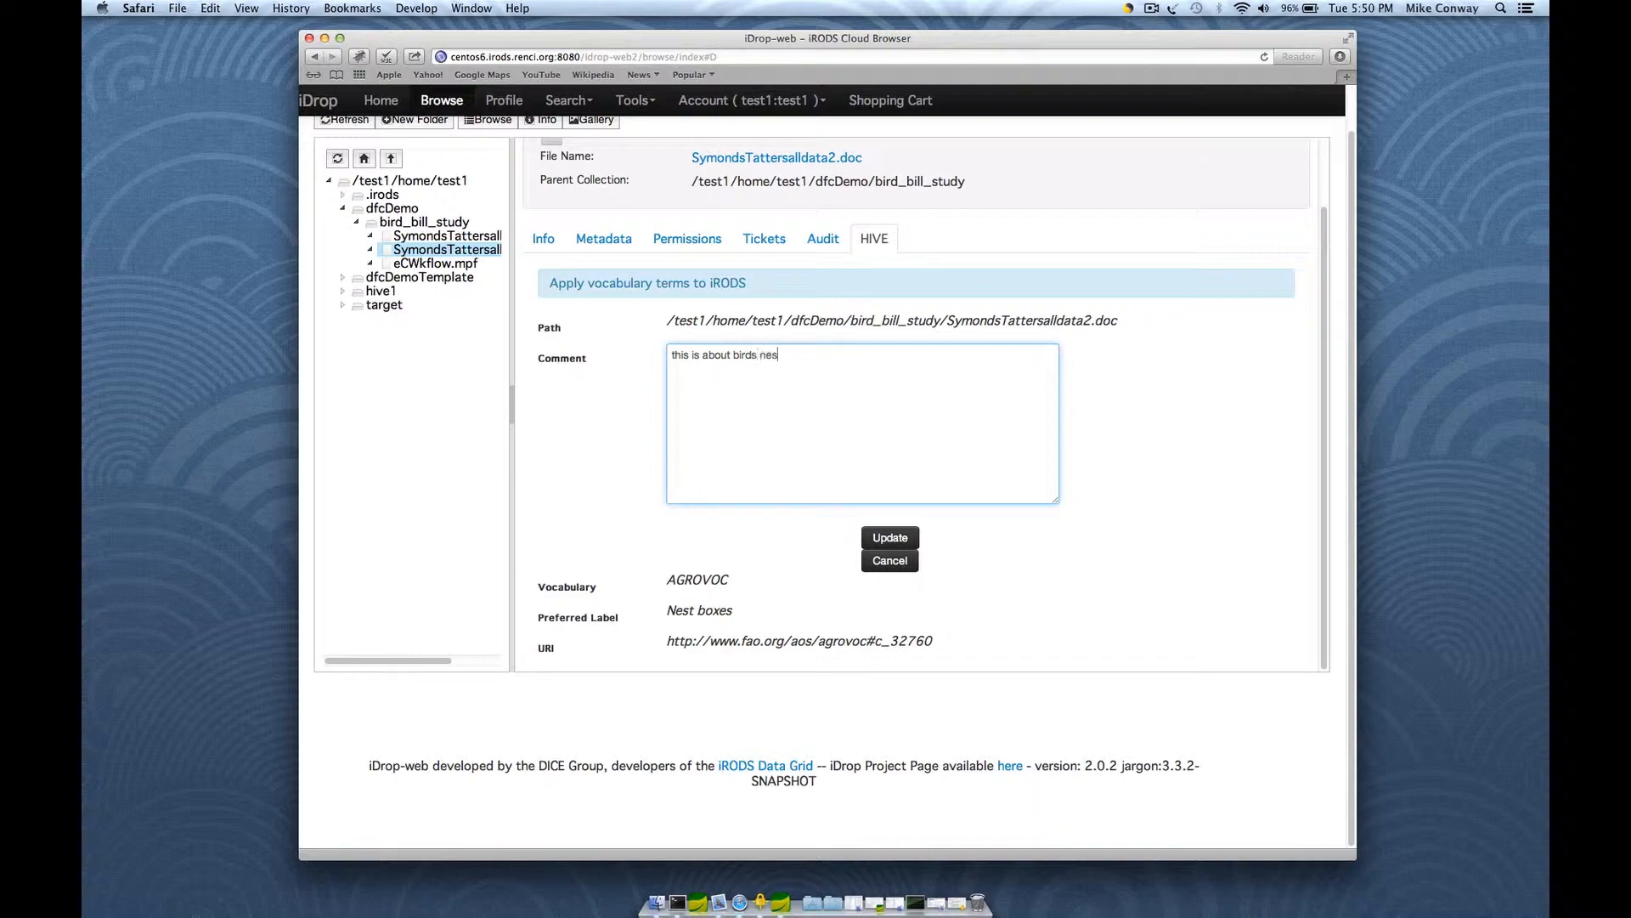
text(ts)
click(901, 537)
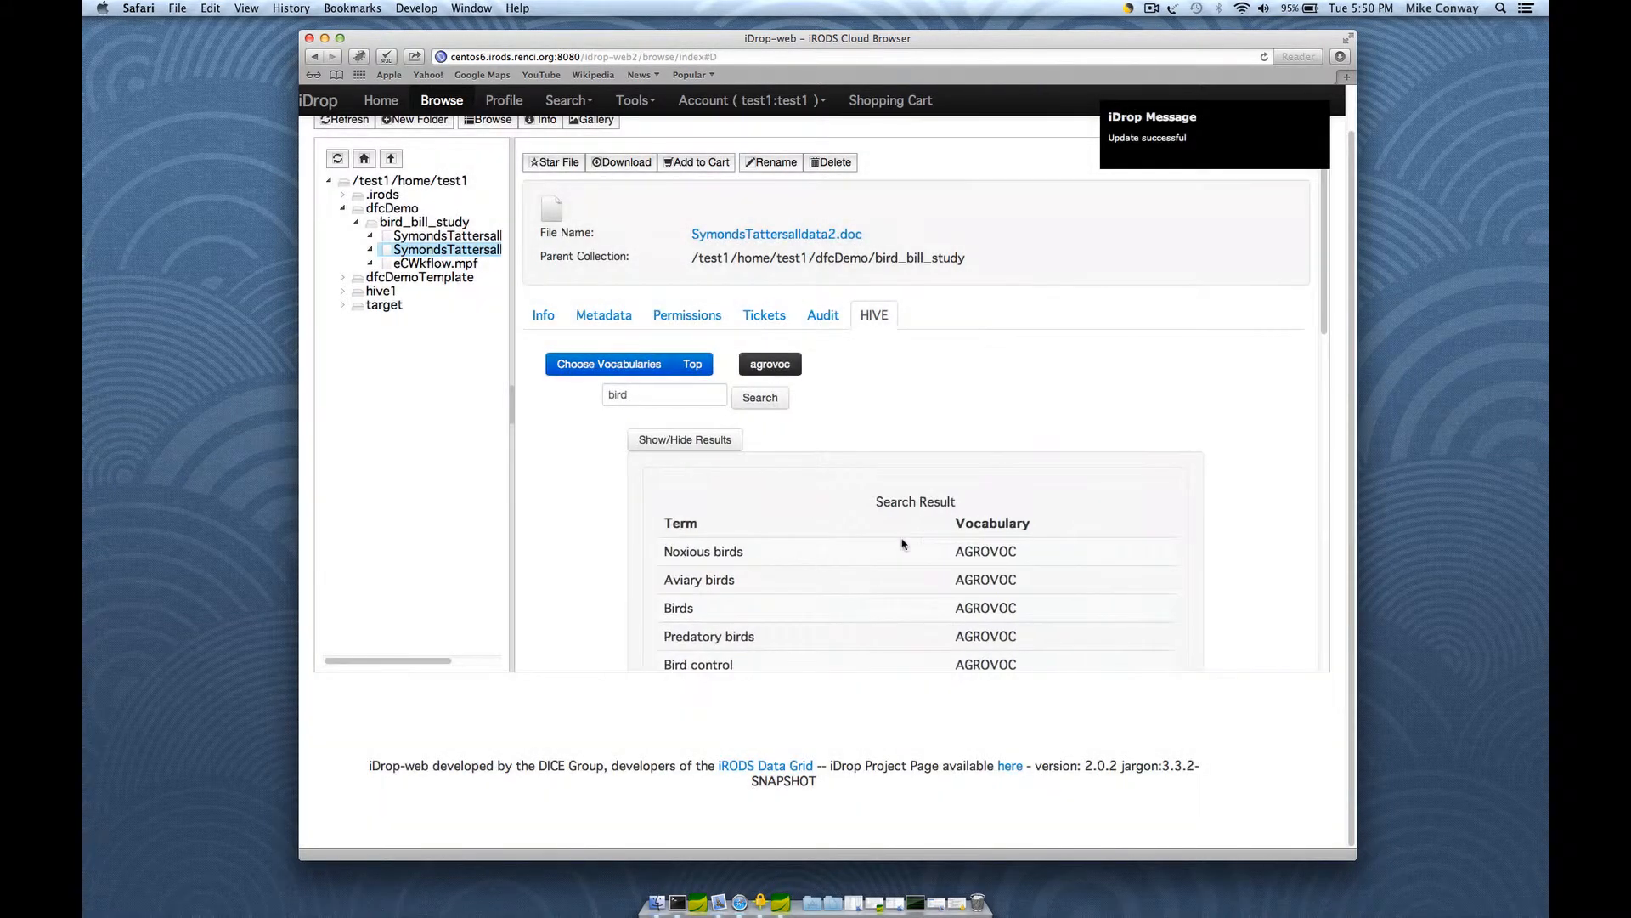
Step: Examine the file's metadata table for the Nest boxes entry and the units of the vocabulary terms
click(607, 312)
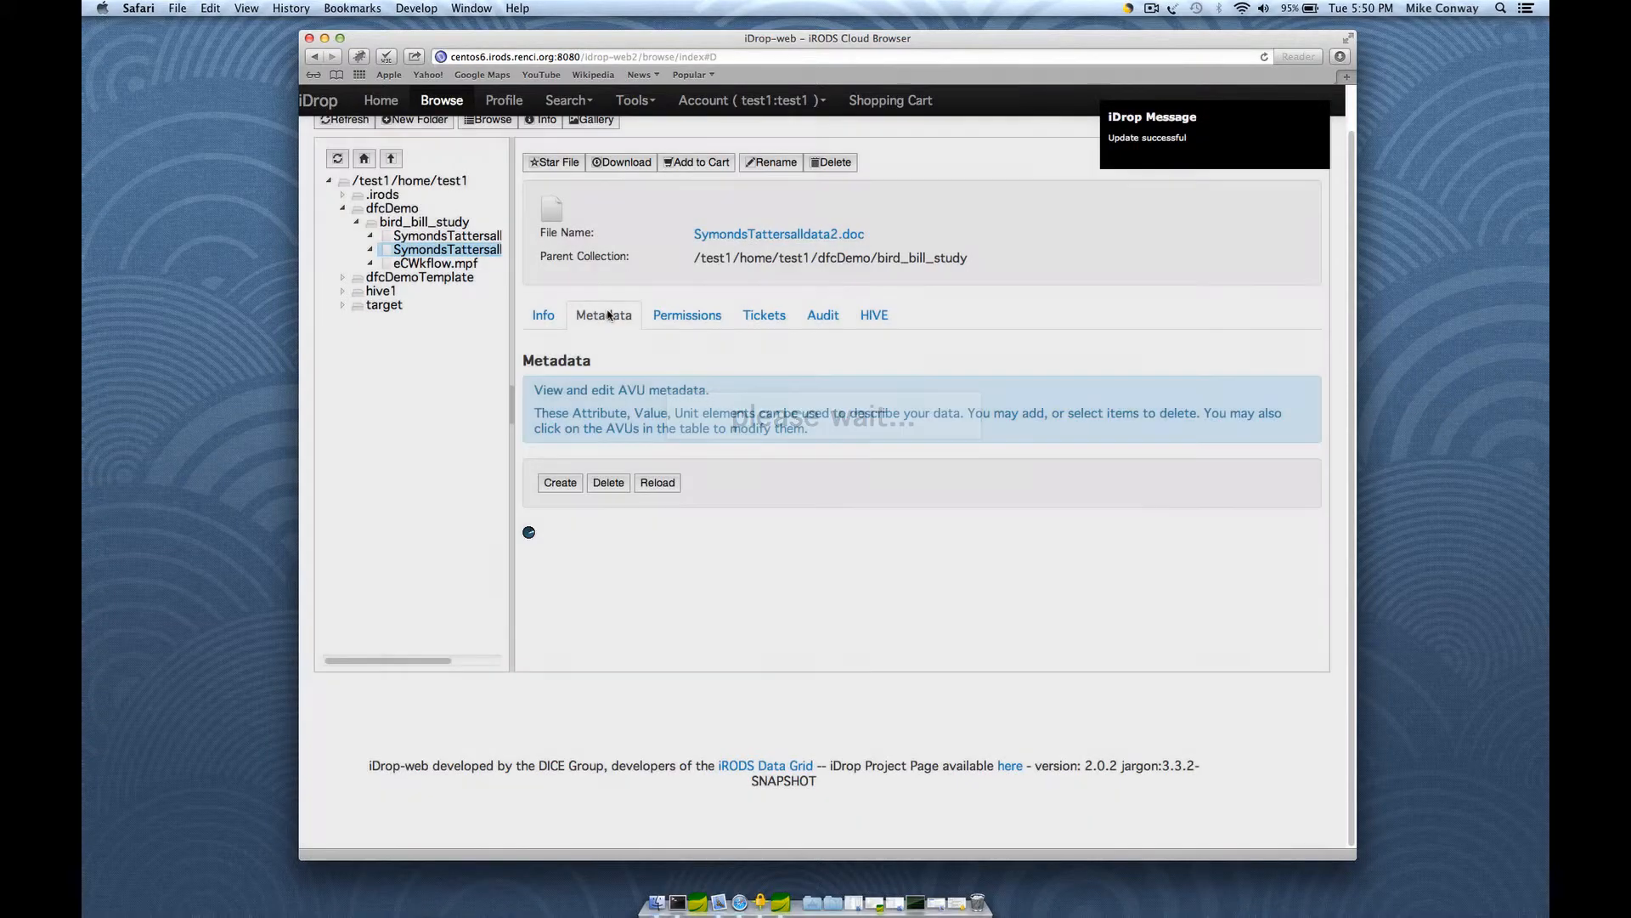
scroll(921, 473, down, 2)
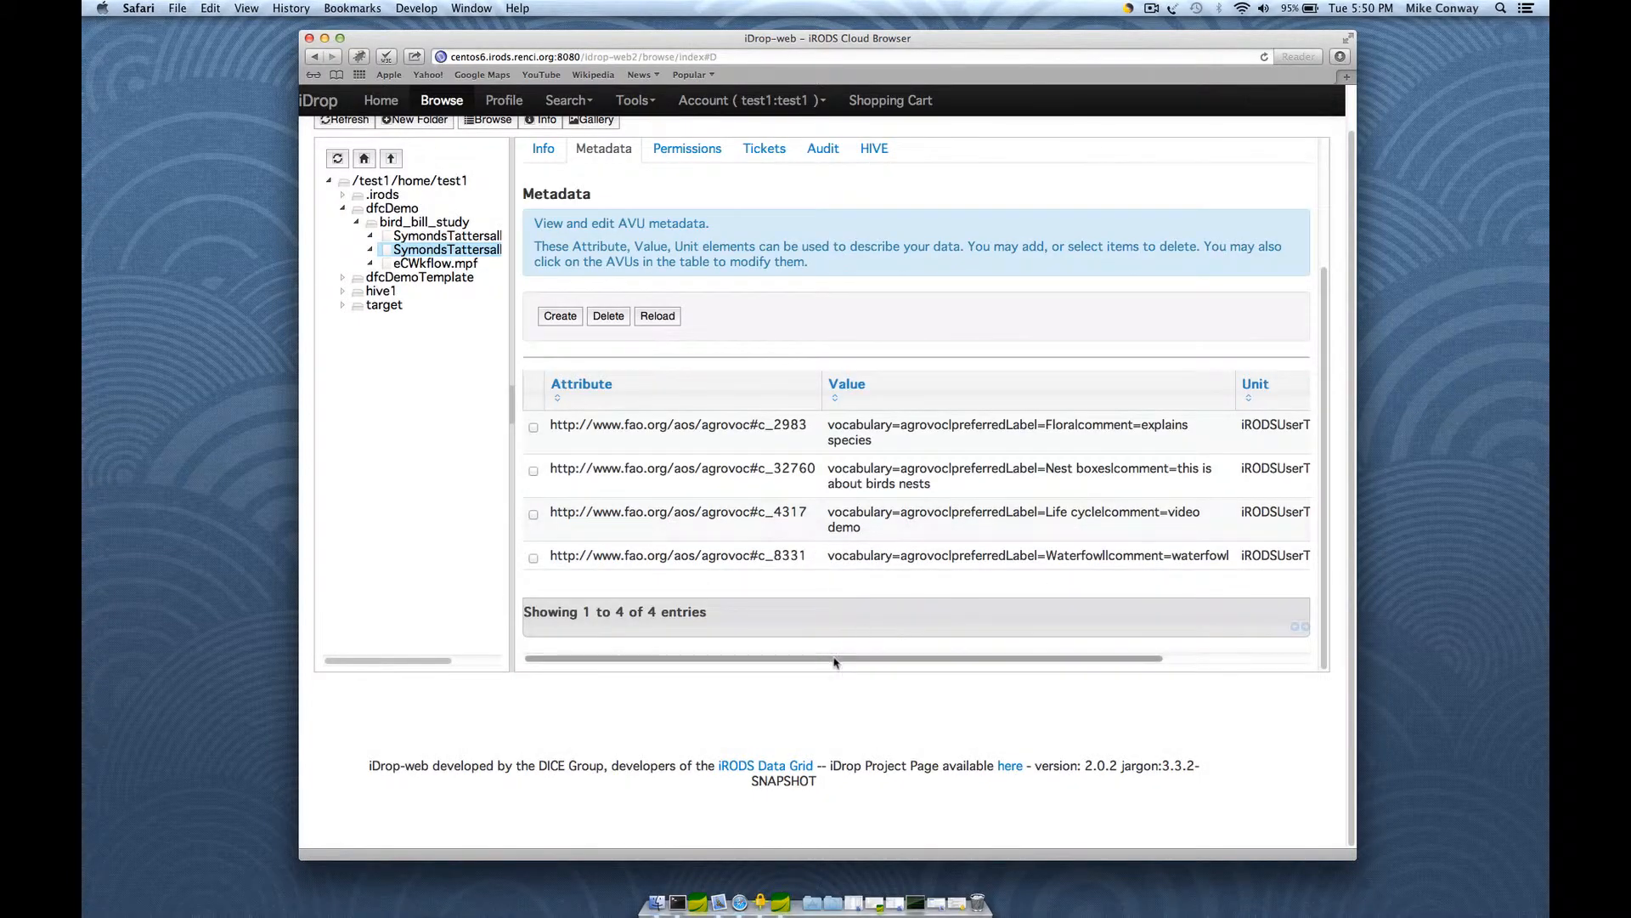
drag(844, 659, 1010, 672)
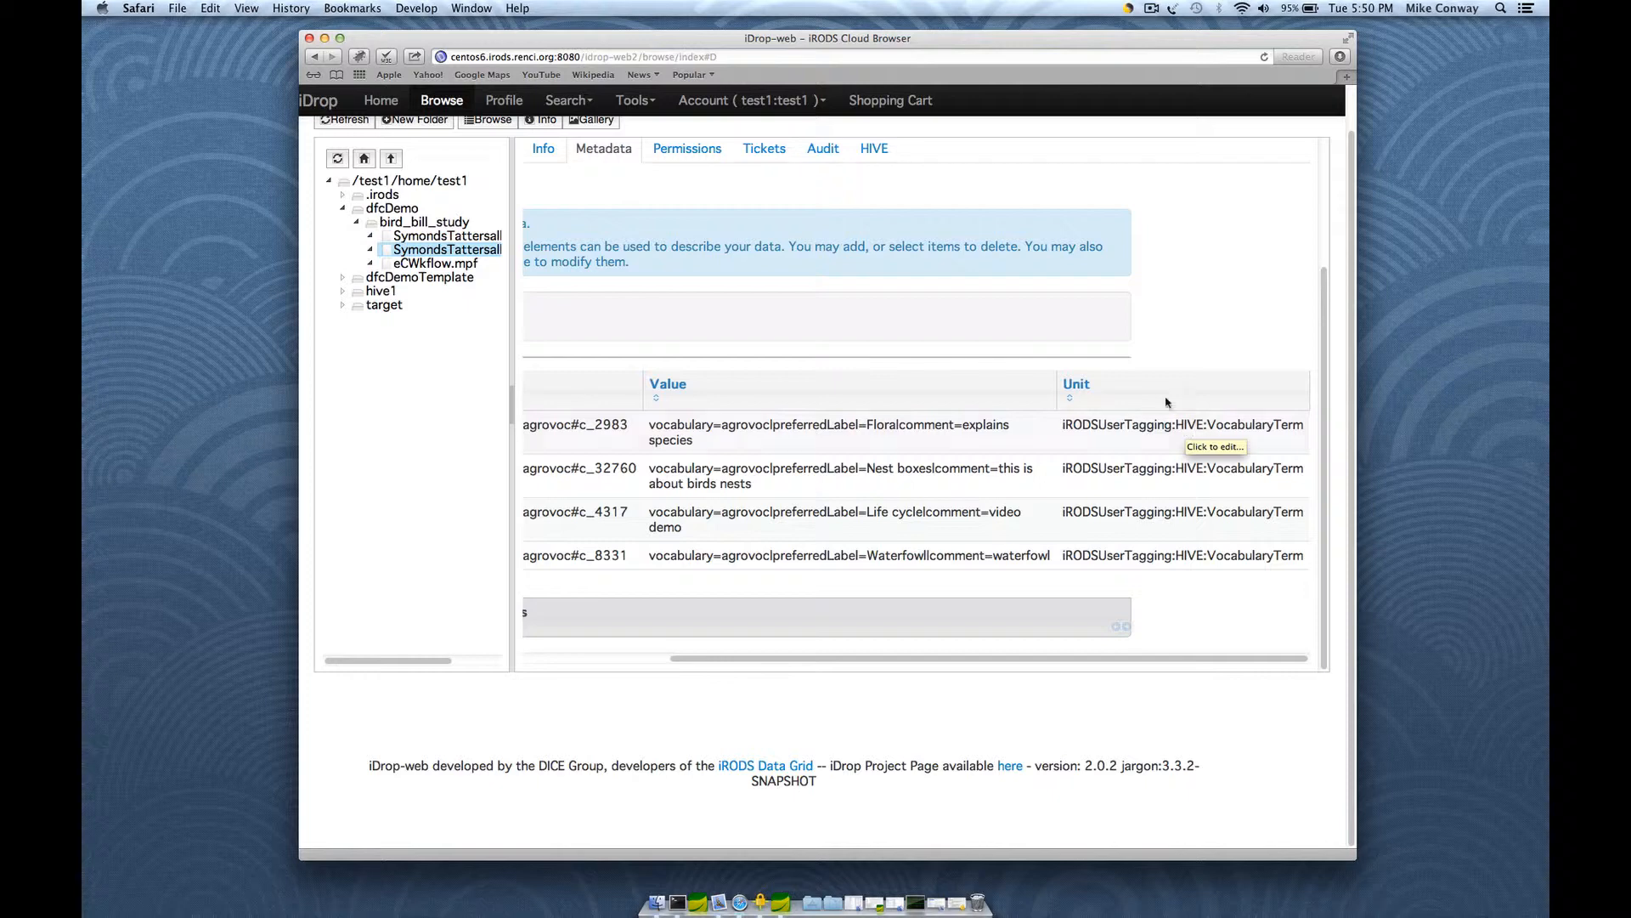
Step: Run the sample HIVE query Query1 Search By Term for the agrovoc URI ending in c_3208
click(577, 101)
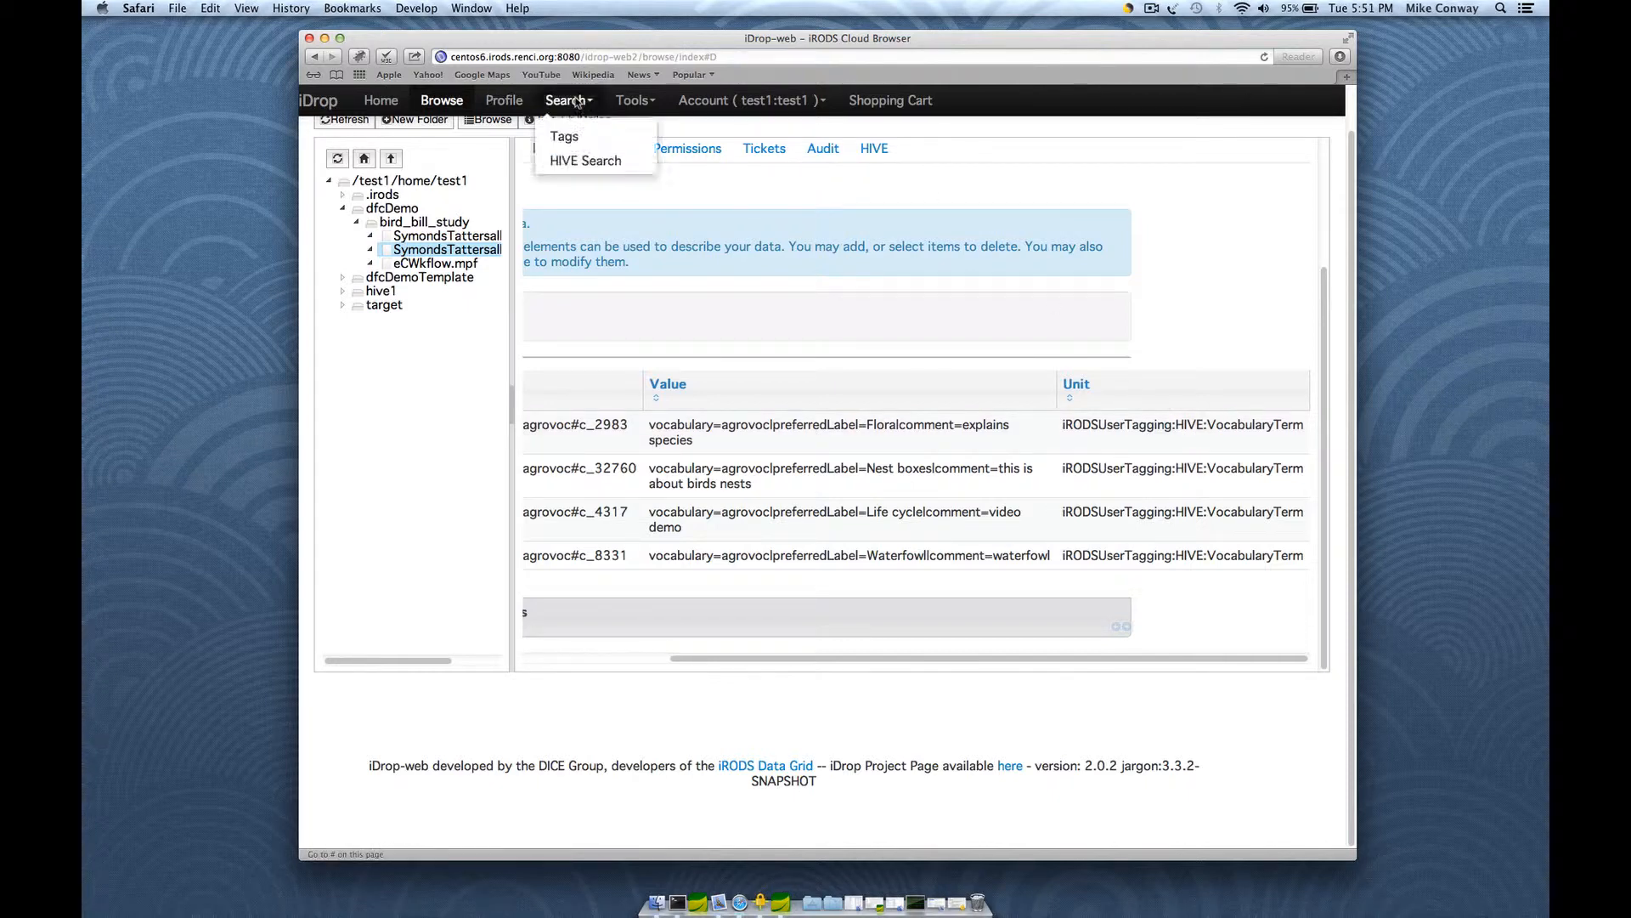
click(561, 161)
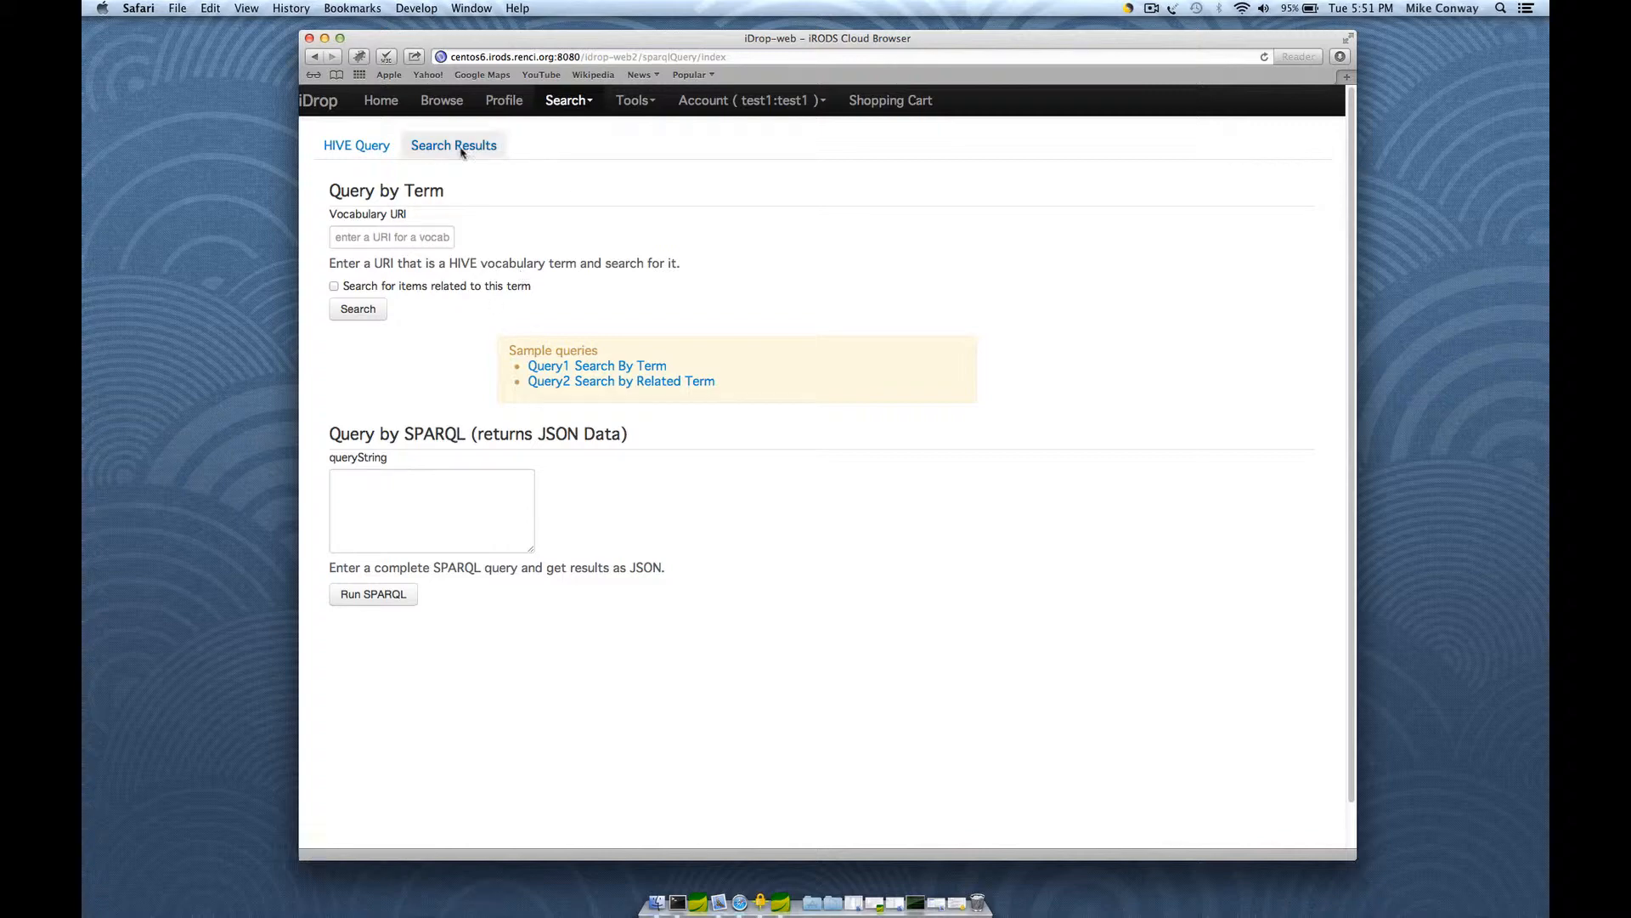
click(575, 368)
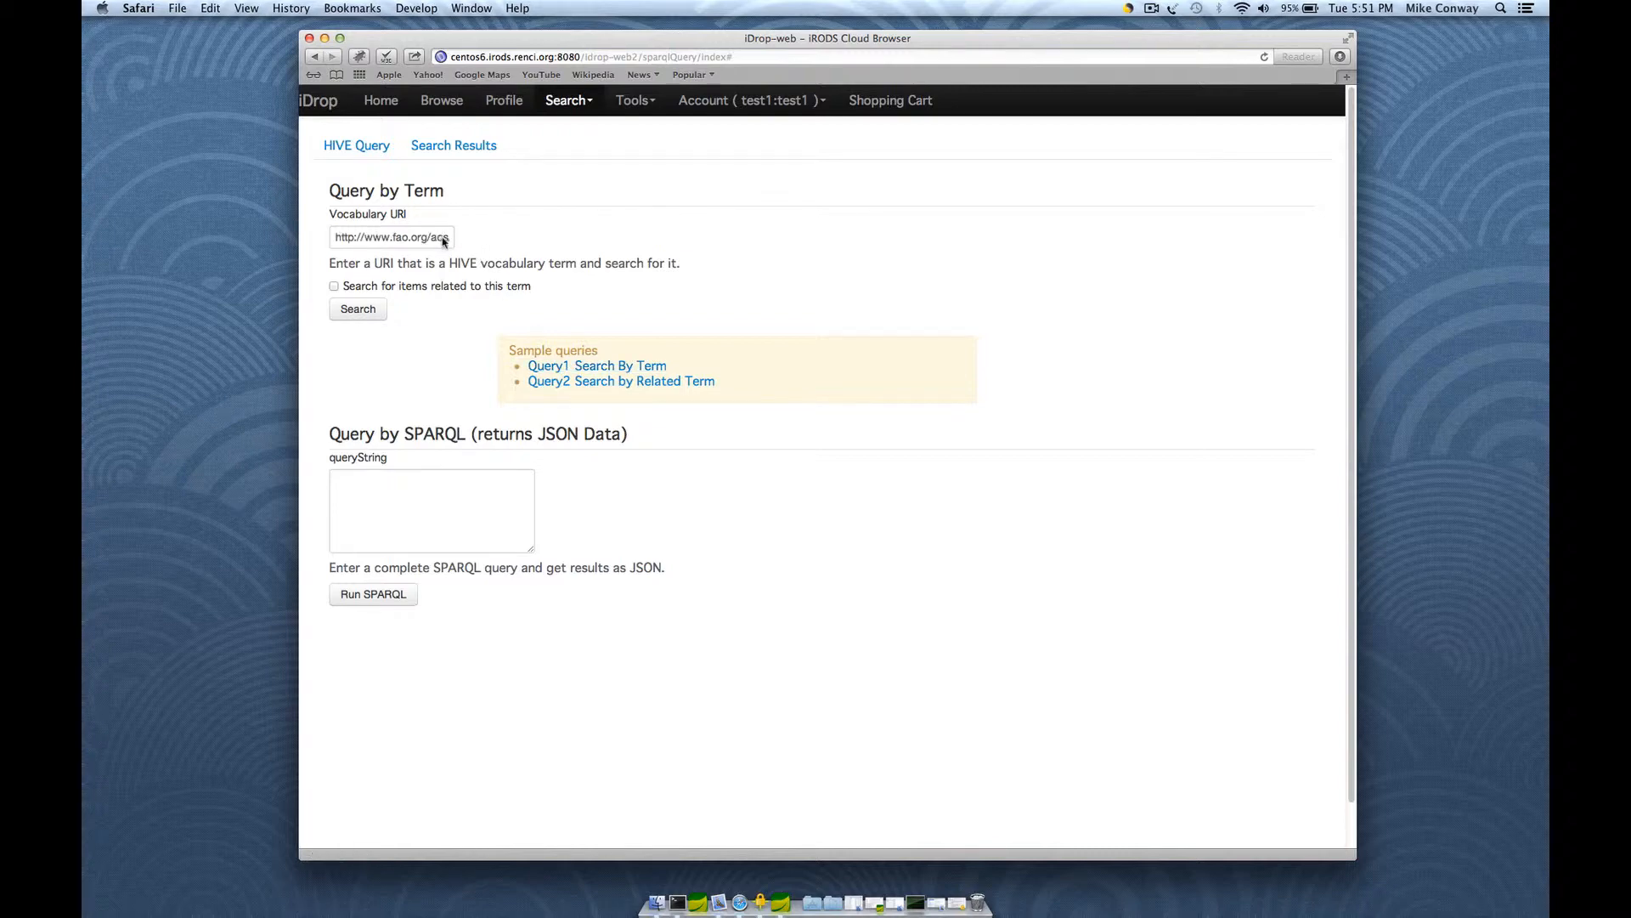
drag(443, 237, 558, 254)
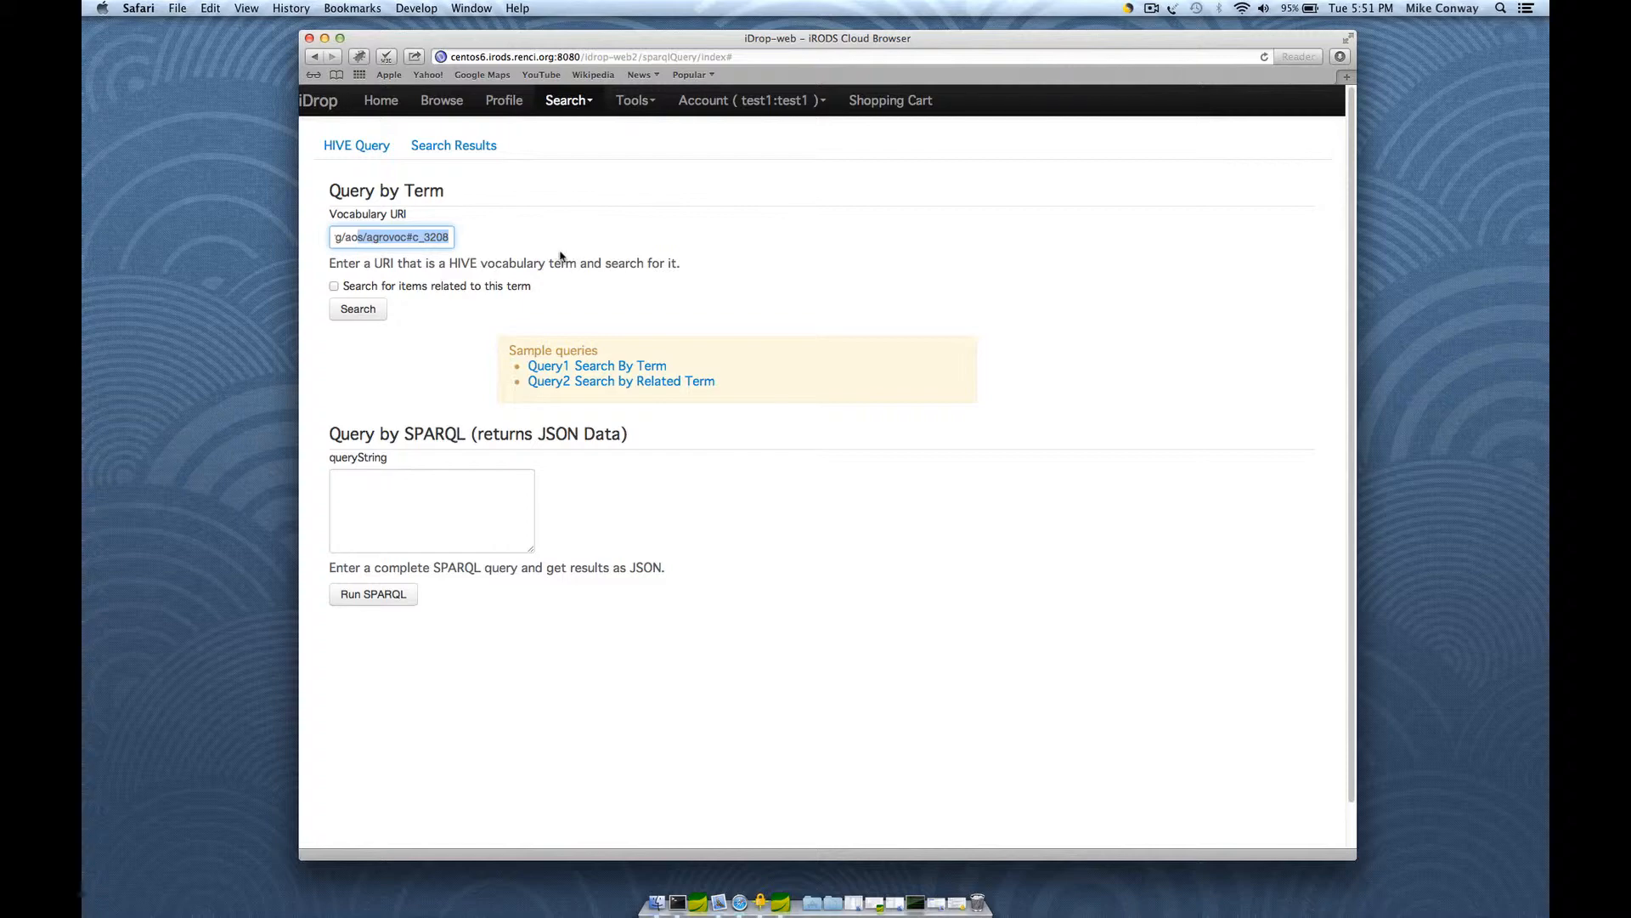
click(363, 315)
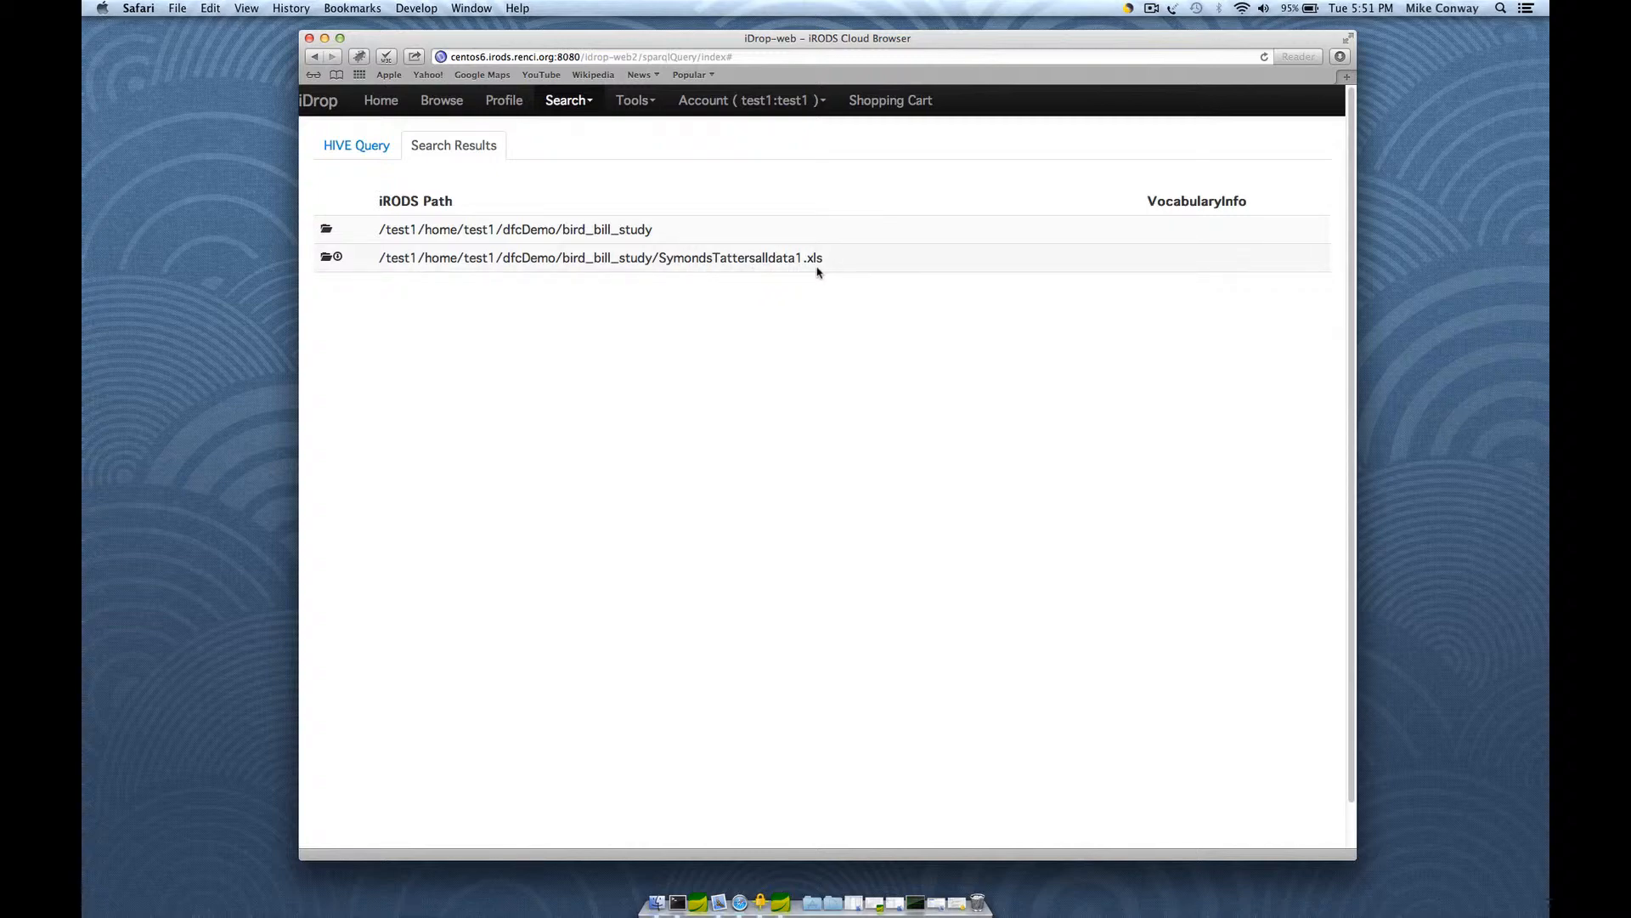
Step: Download SymondsTattersalldata1.xls from the search results and open the bird_bill_study collection for browsing
click(337, 257)
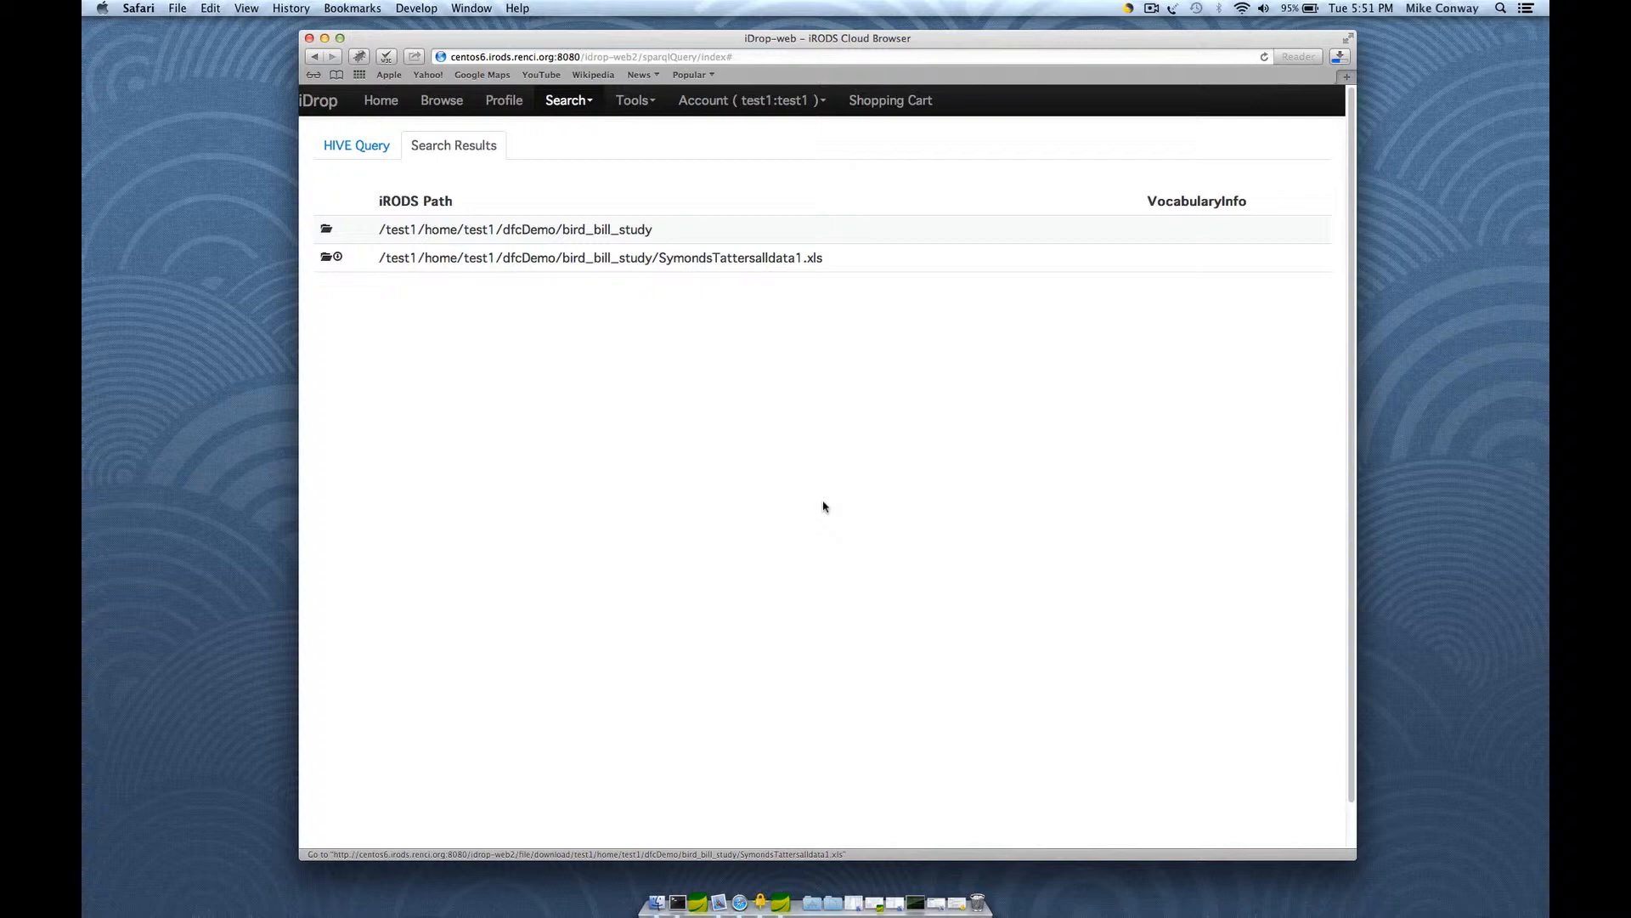
click(326, 229)
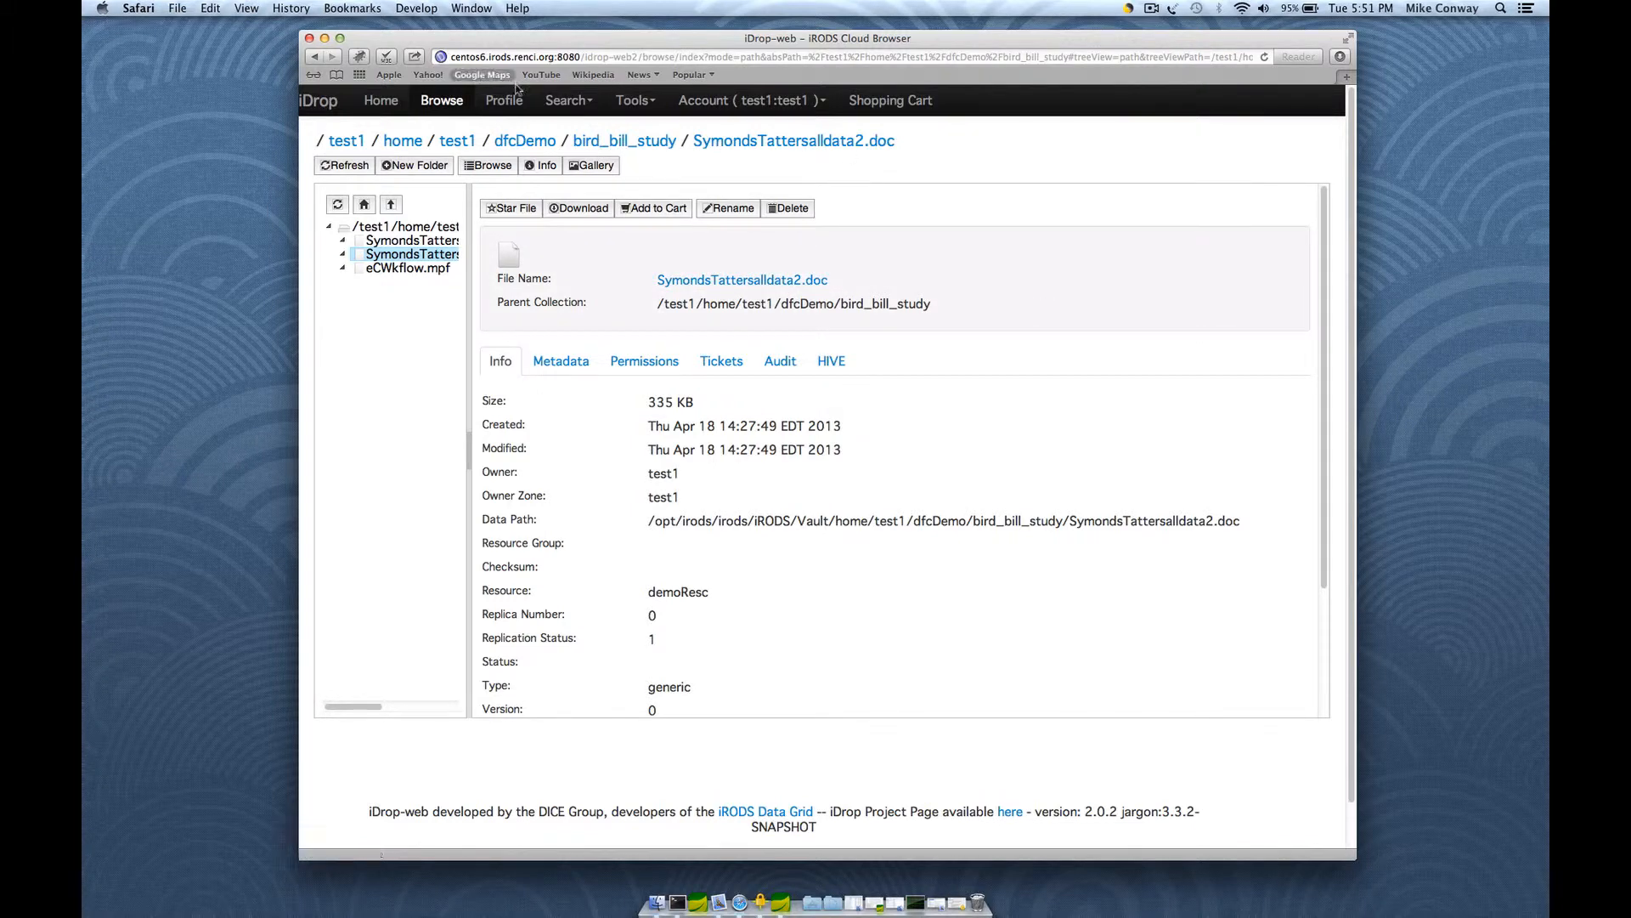
Step: Run the sample HIVE query Query2 Search by Related Term for items related to the agrovoc term c_3208
click(566, 101)
click(580, 167)
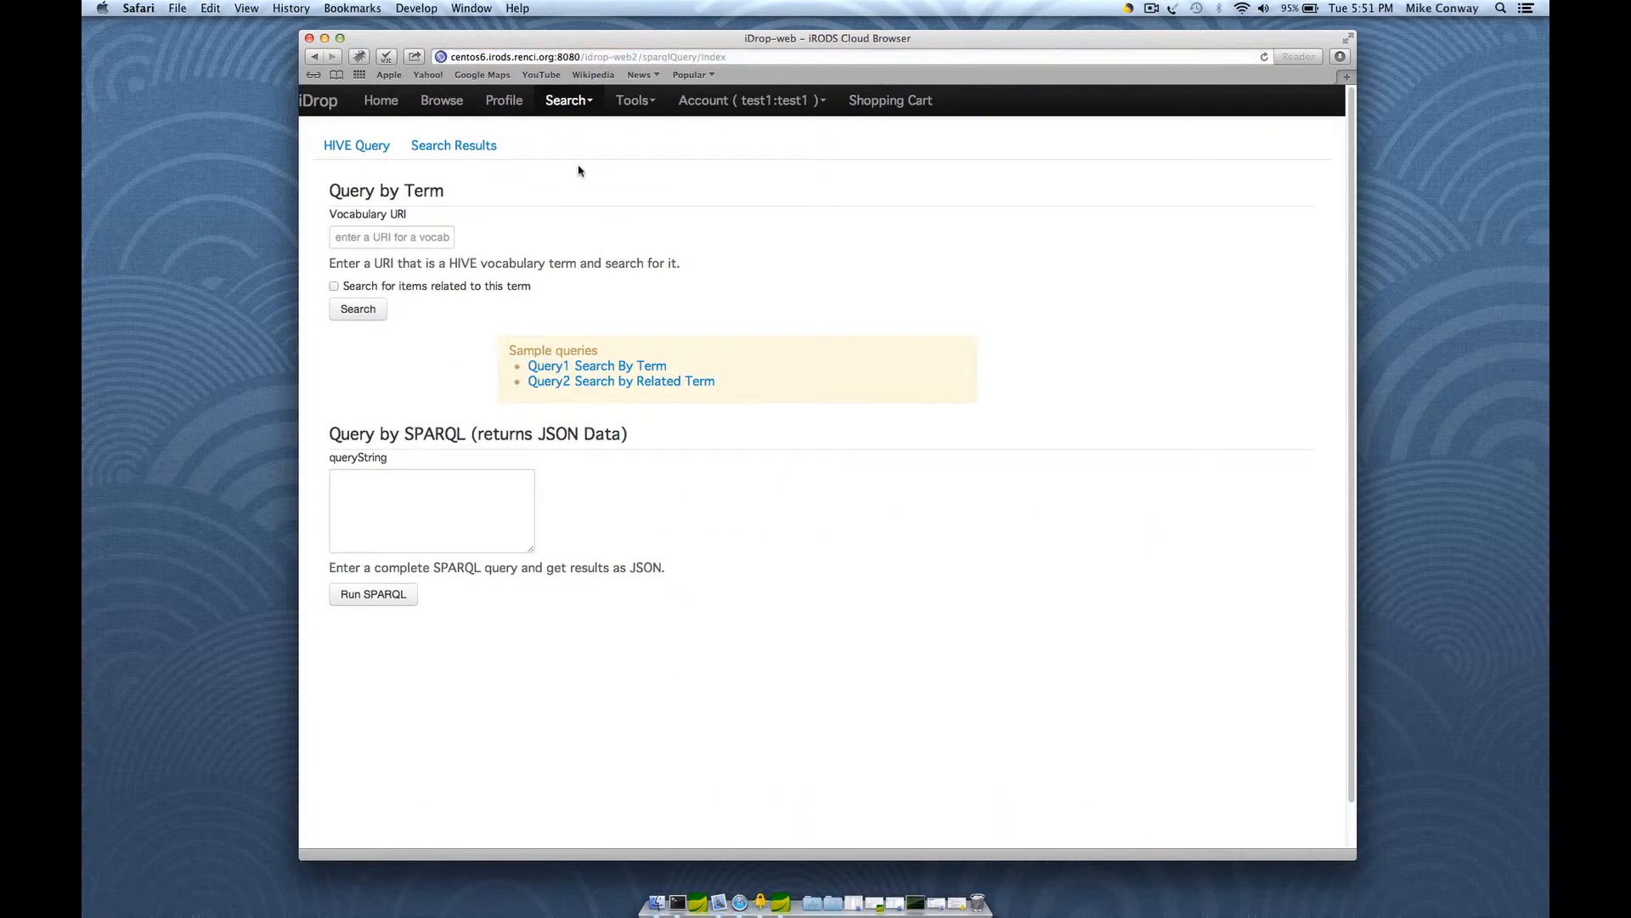
click(627, 382)
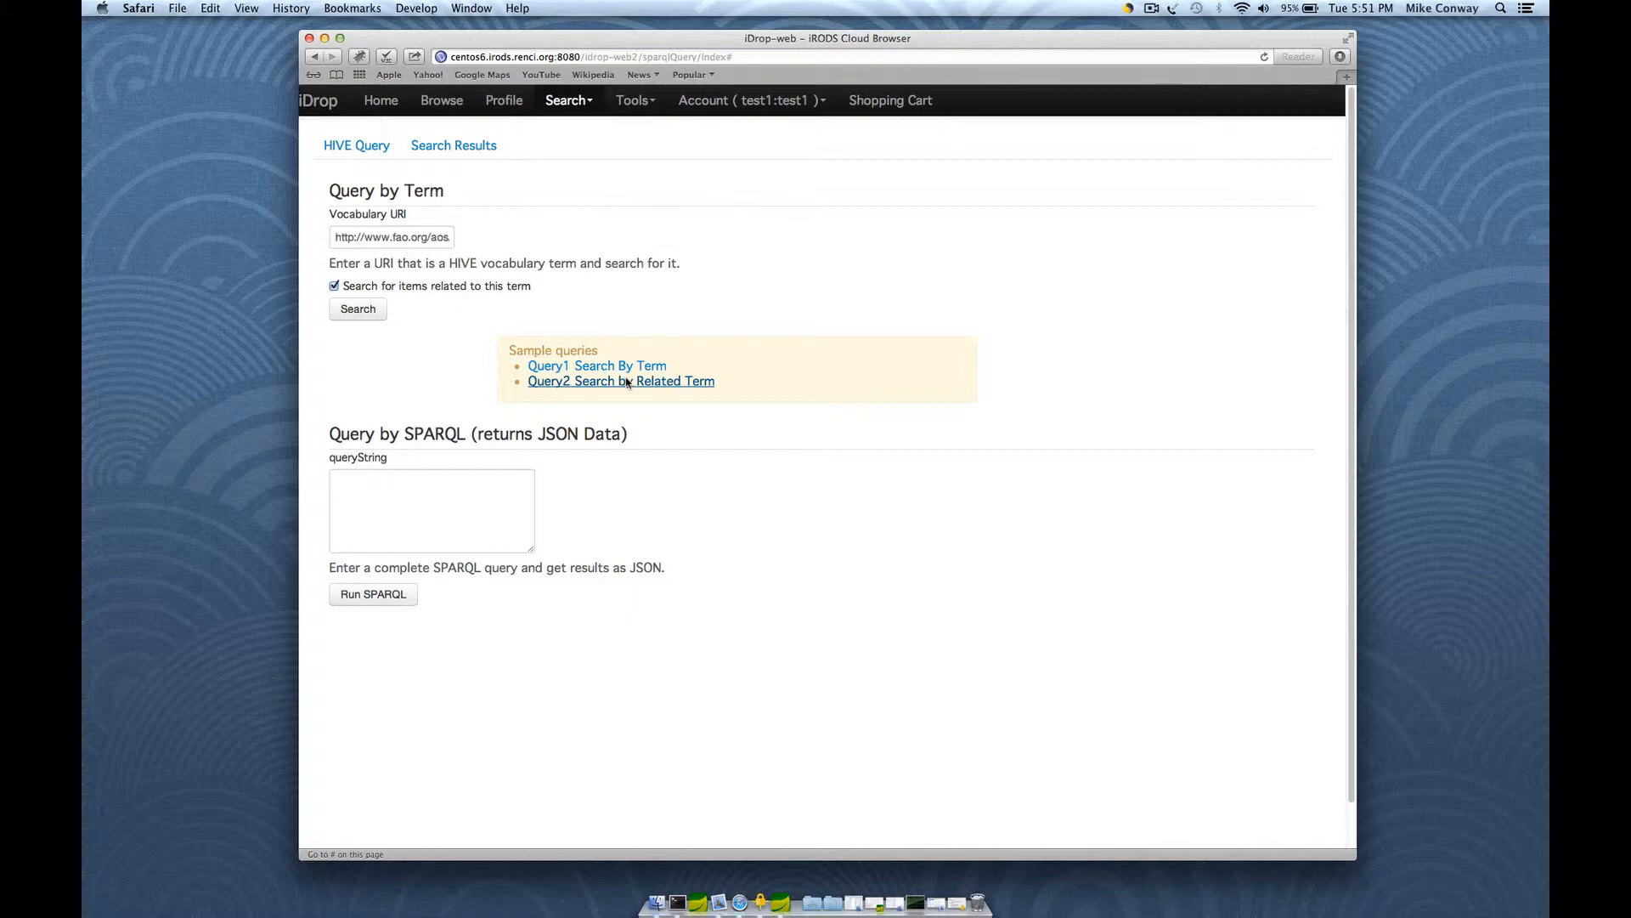
drag(449, 238, 604, 246)
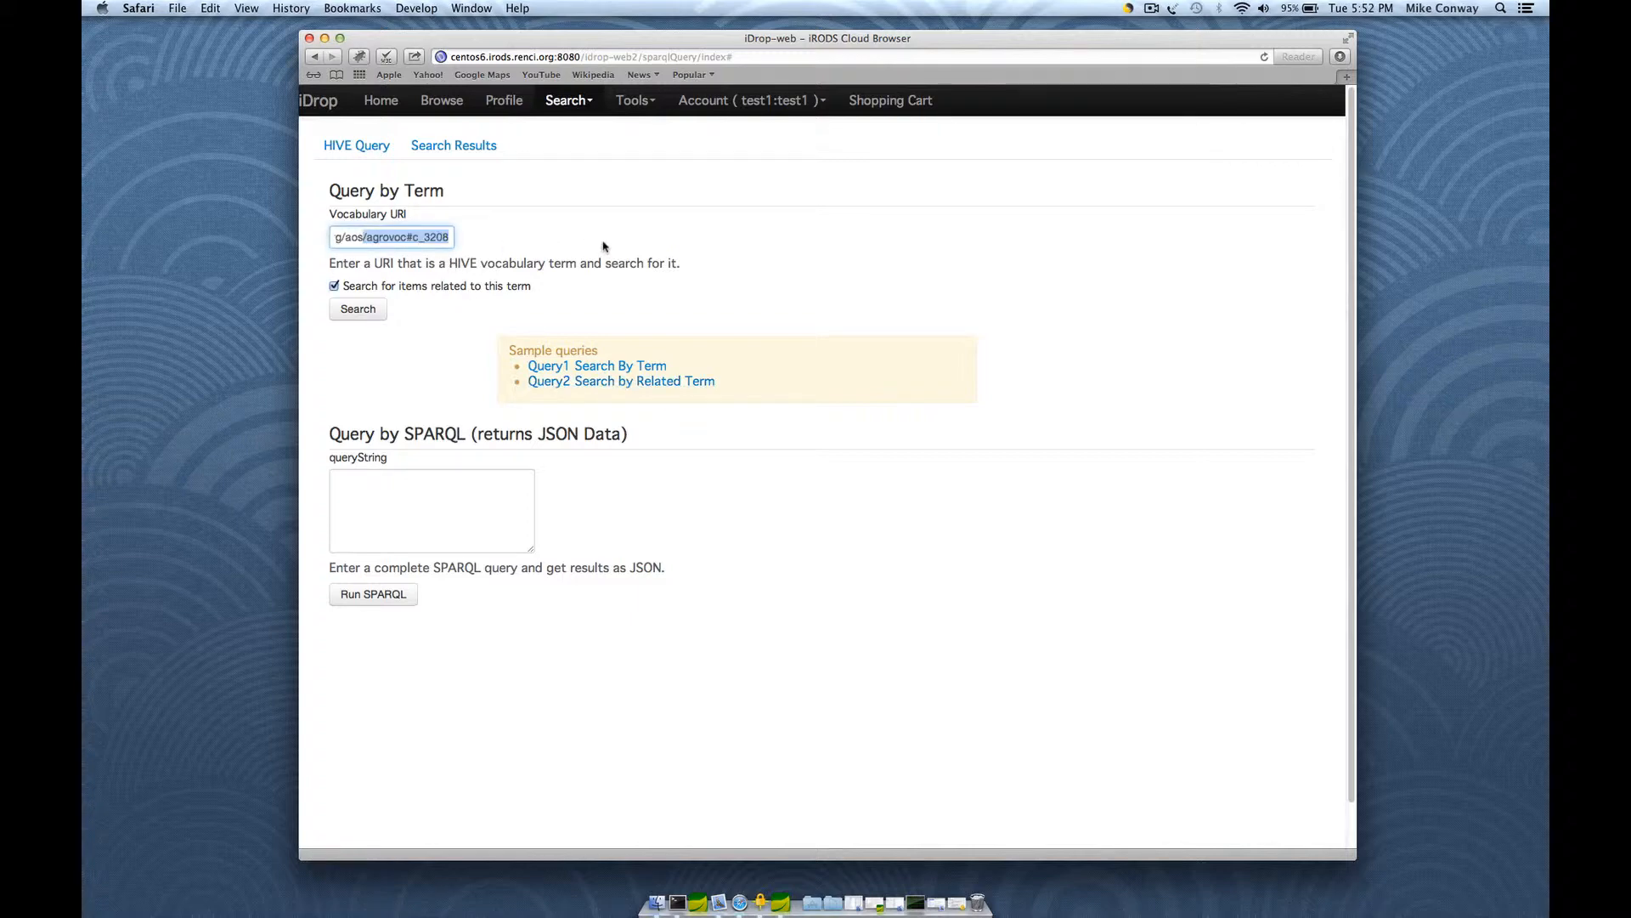
click(372, 309)
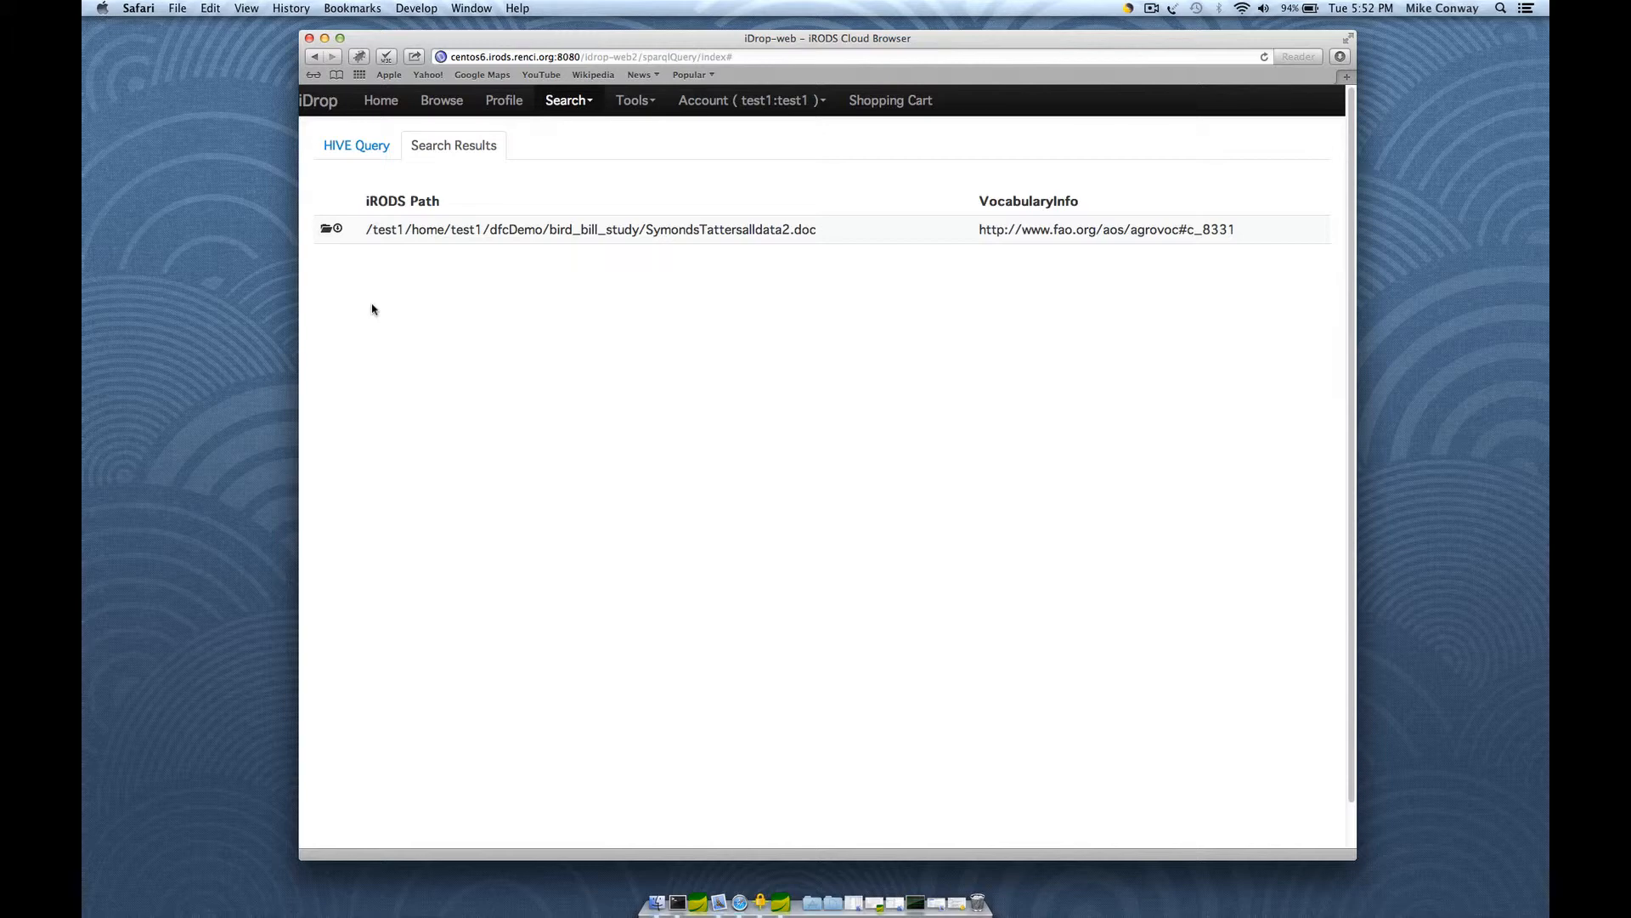
Step: Open a blank HIVE search and begin a SPARQL query string
click(567, 101)
click(577, 162)
scroll(816, 322, down, 1)
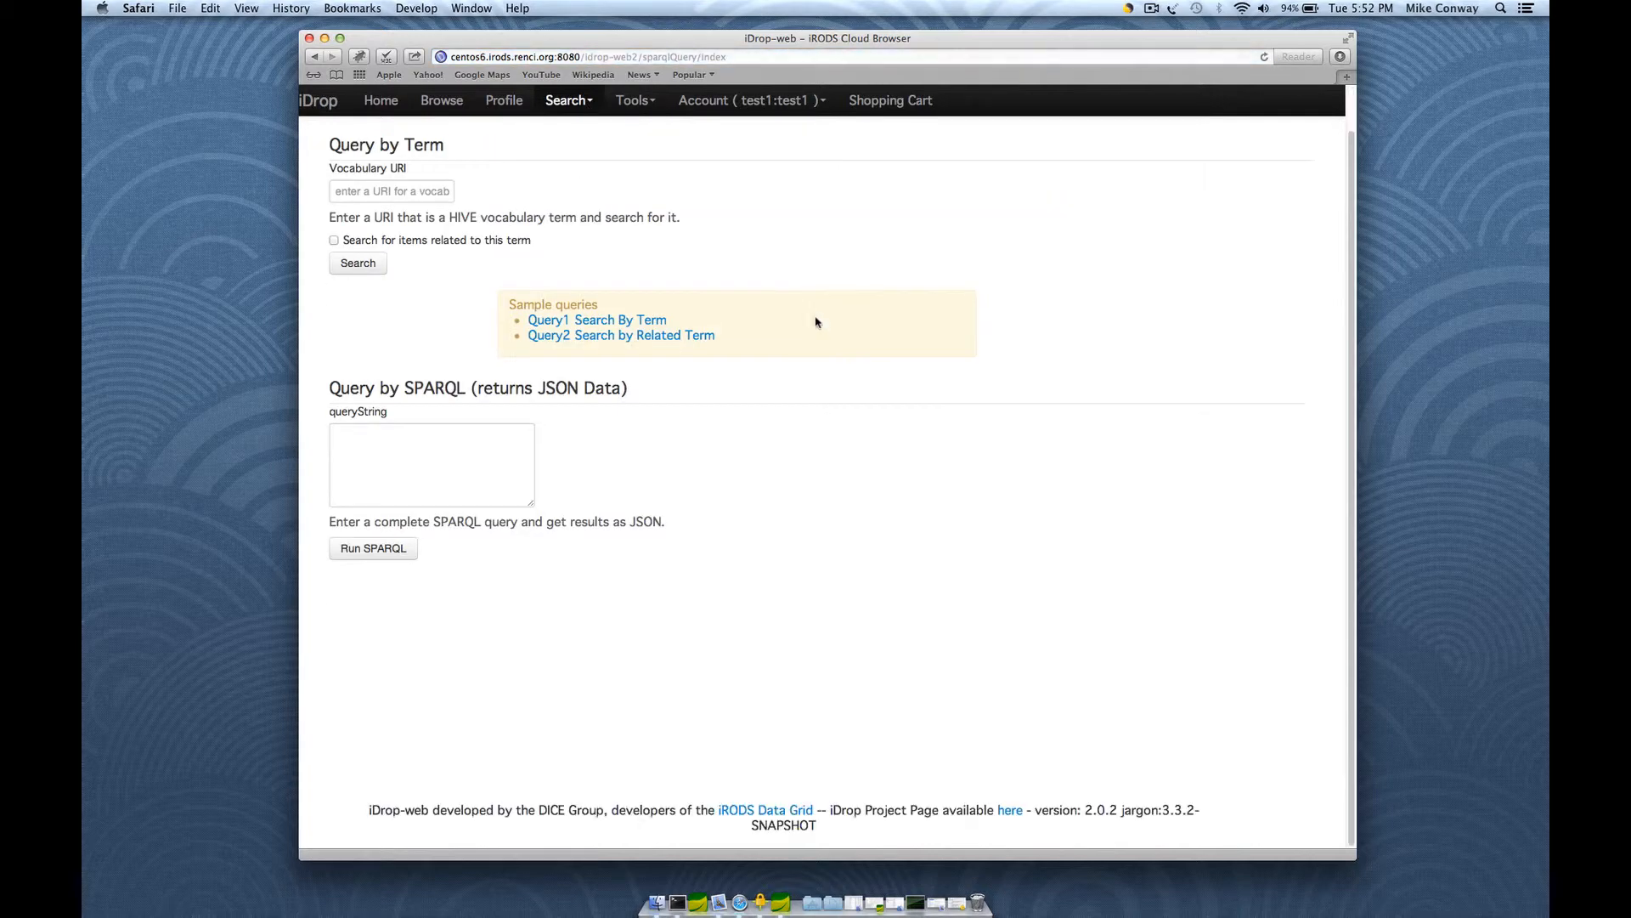
click(434, 468)
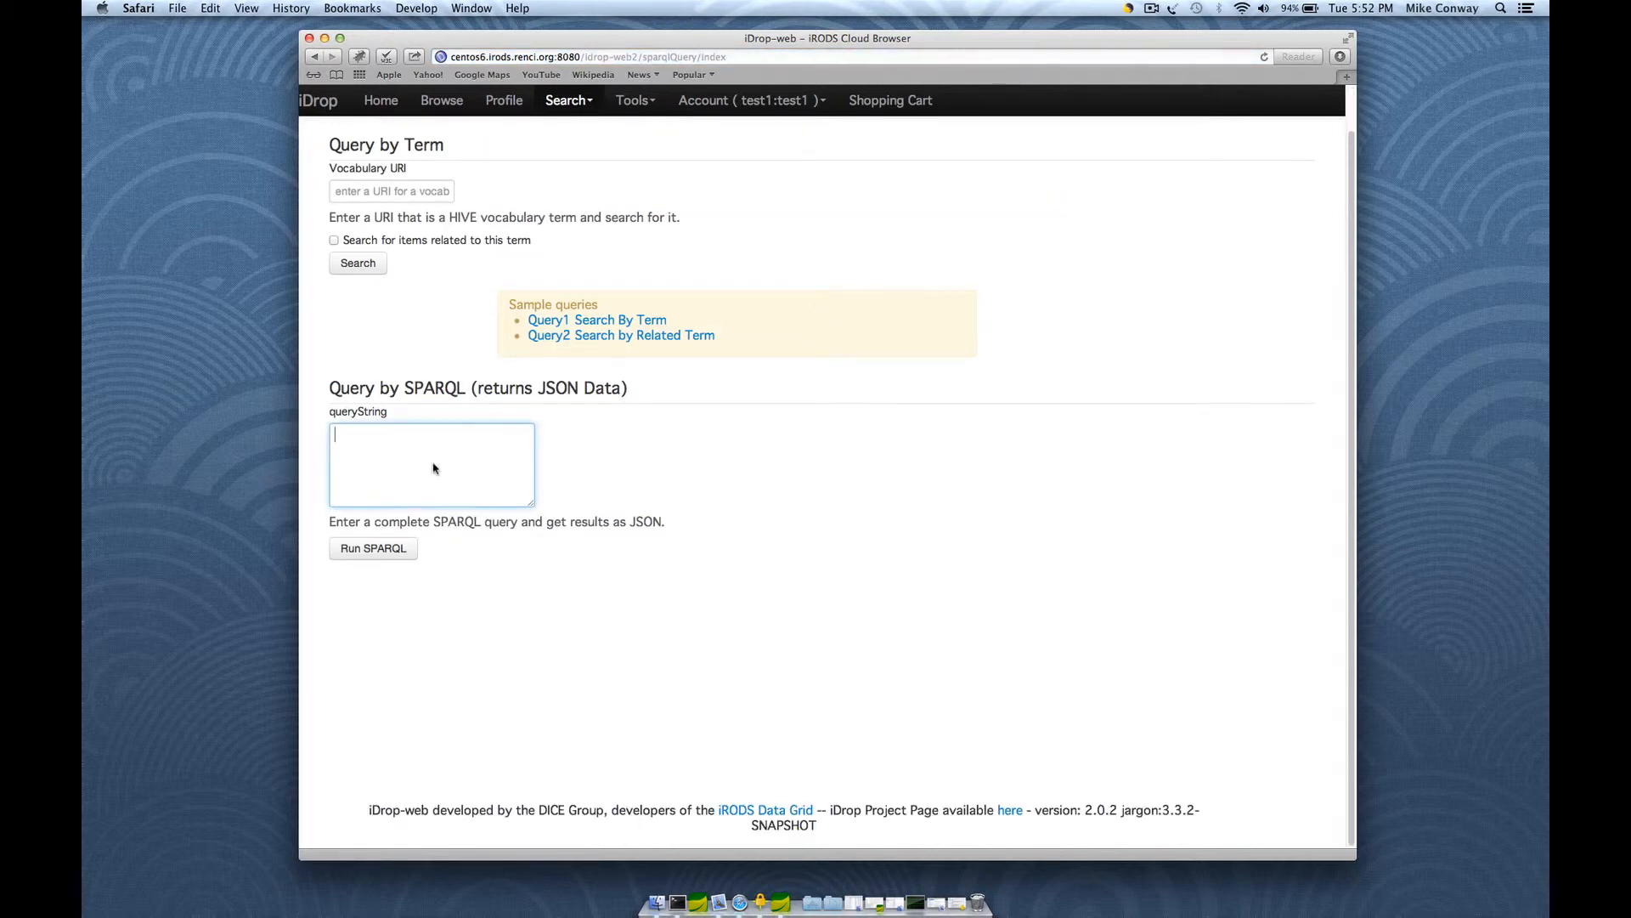